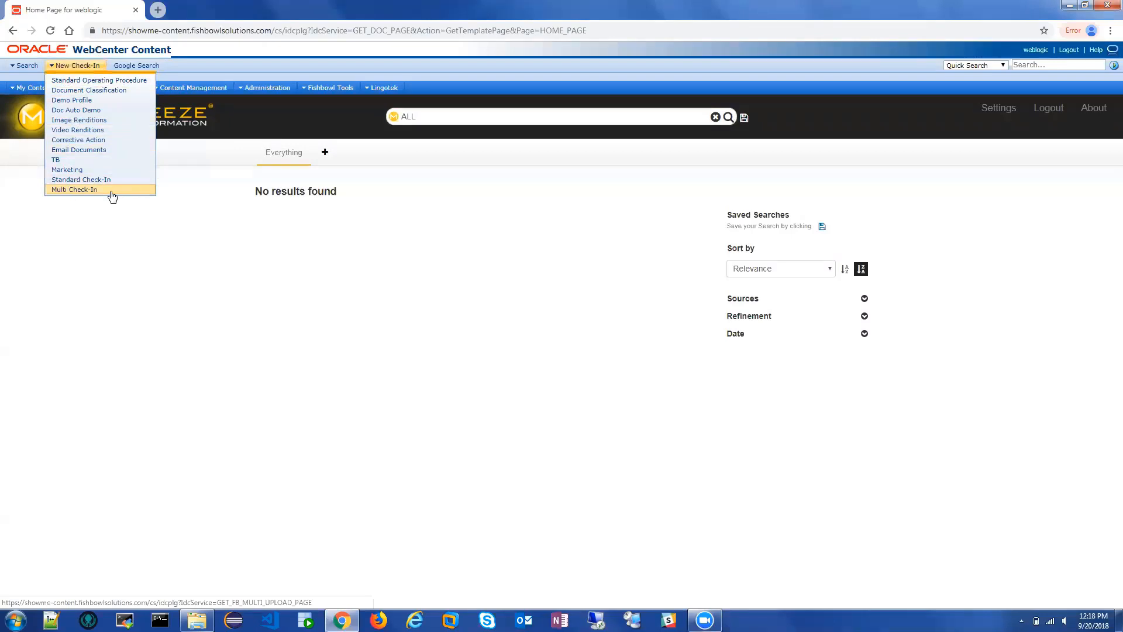
# Open the Multi Check-In page and look over the files in the Marketing Files folder.
pyautogui.click(111, 191)
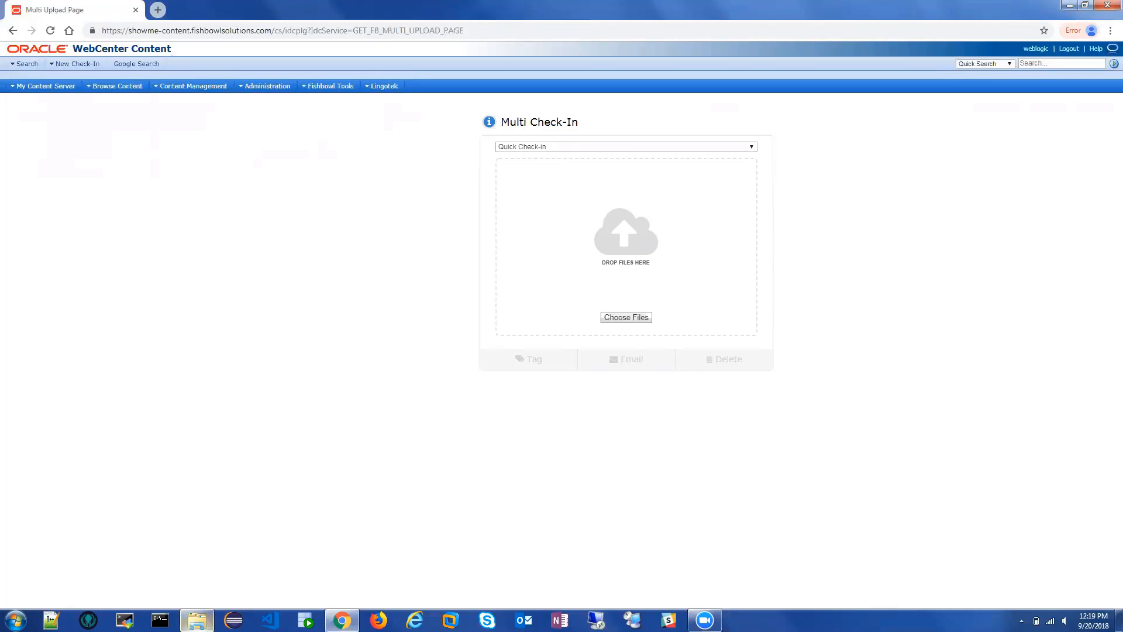
pyautogui.click(197, 621)
pyautogui.click(337, 341)
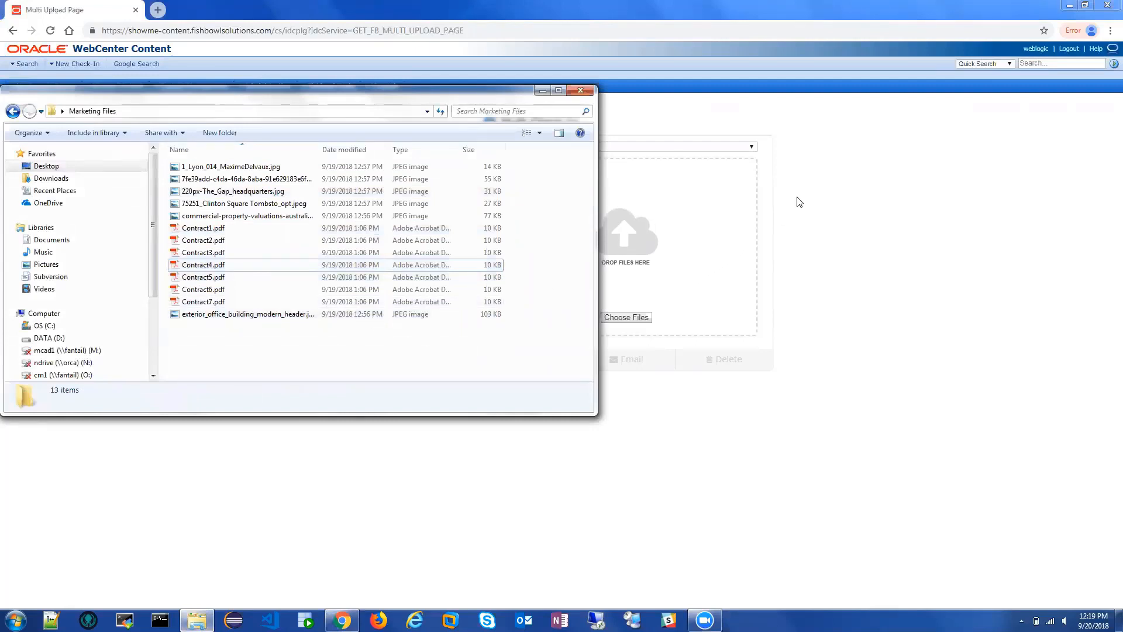
pyautogui.press('Escape')
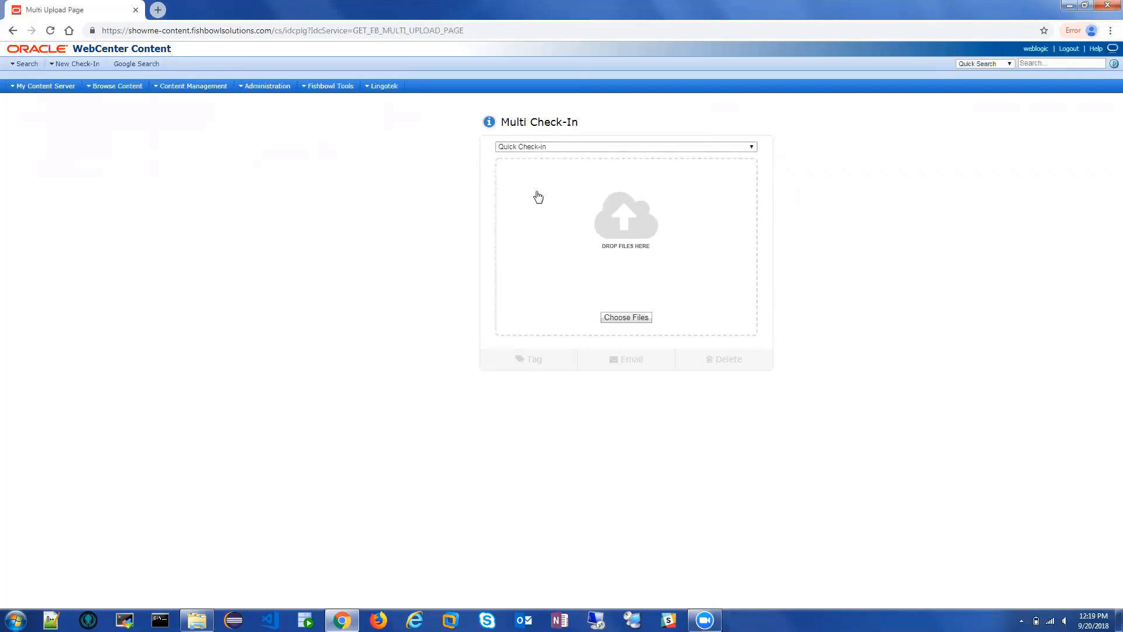
# Choose the Marketing profile for the check-in and upload all files from the Marketing Files folder.
pyautogui.click(624, 146)
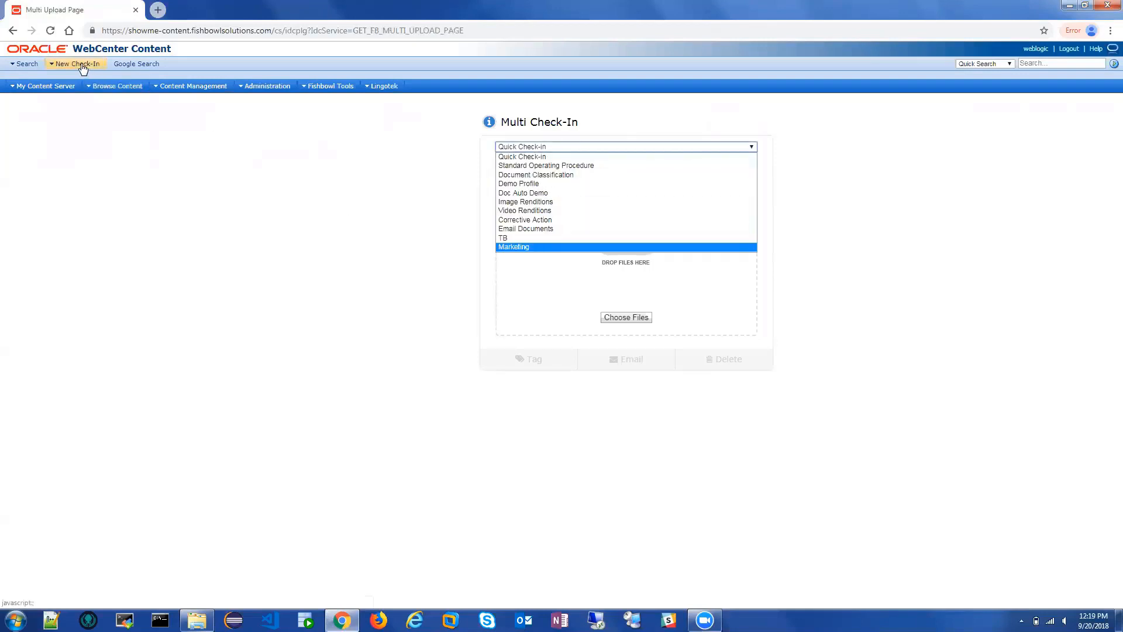
pyautogui.click(522, 247)
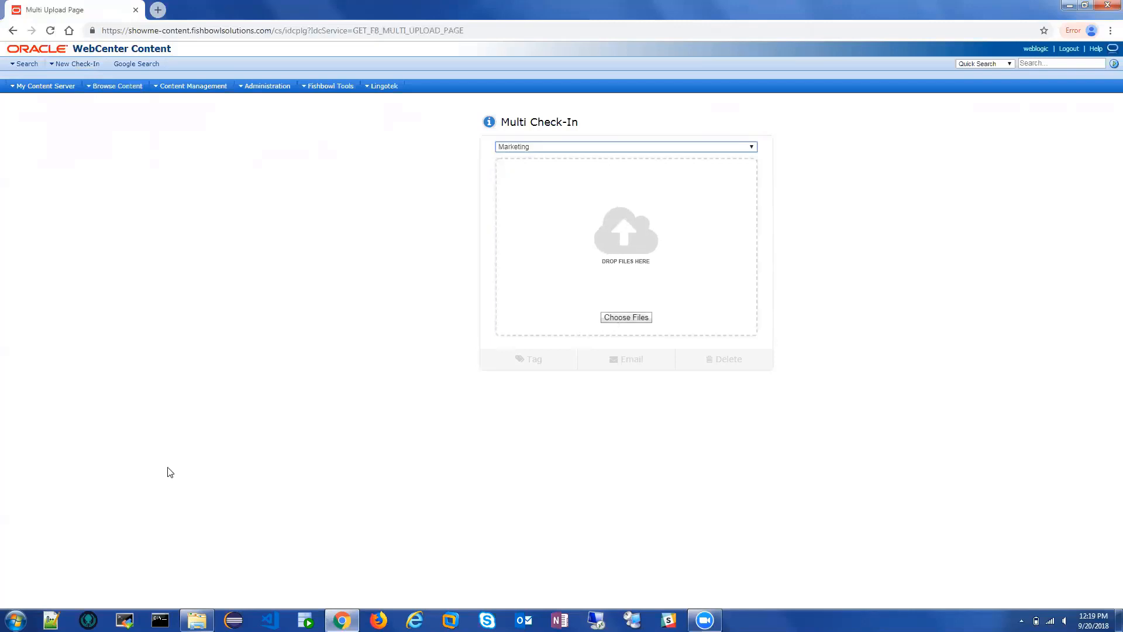
pyautogui.moveTo(197, 619)
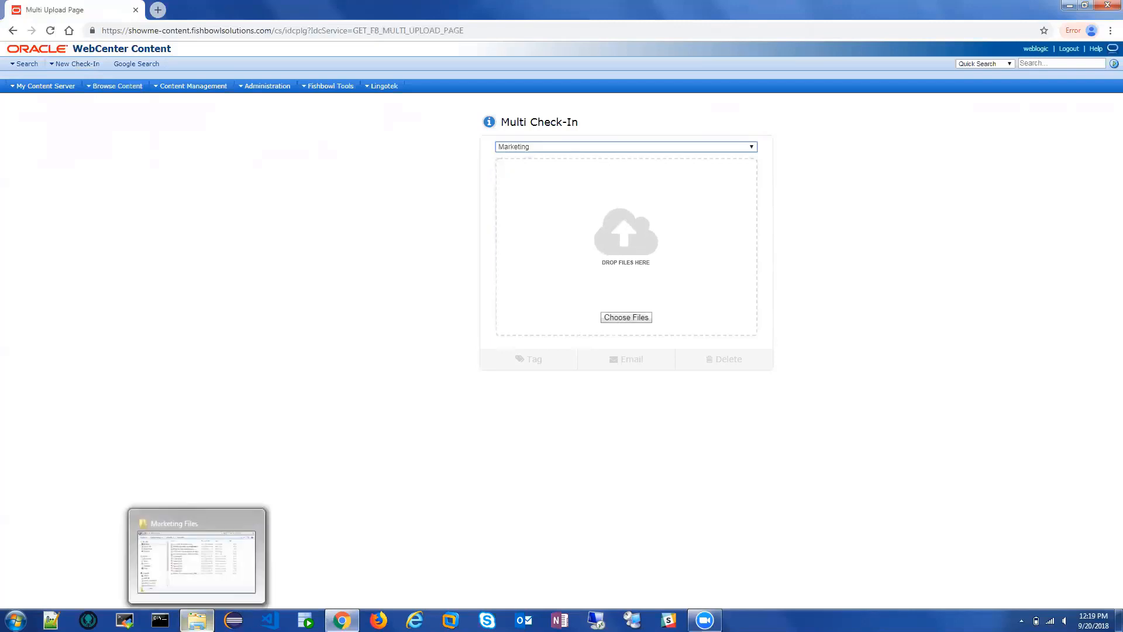
pyautogui.click(197, 556)
pyautogui.moveTo(222, 333); pyautogui.dragTo(679, 231)
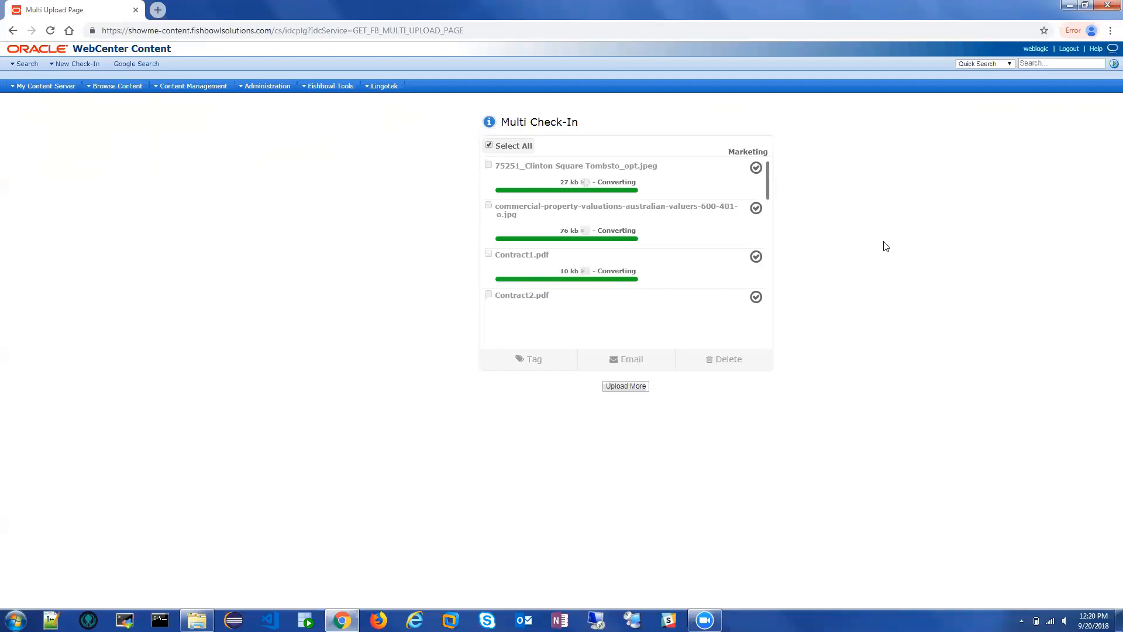
# Review the uploads, then open the metadata tagging table for all uploaded files and look through its rows.
pyautogui.scroll(-3, 705, 182)
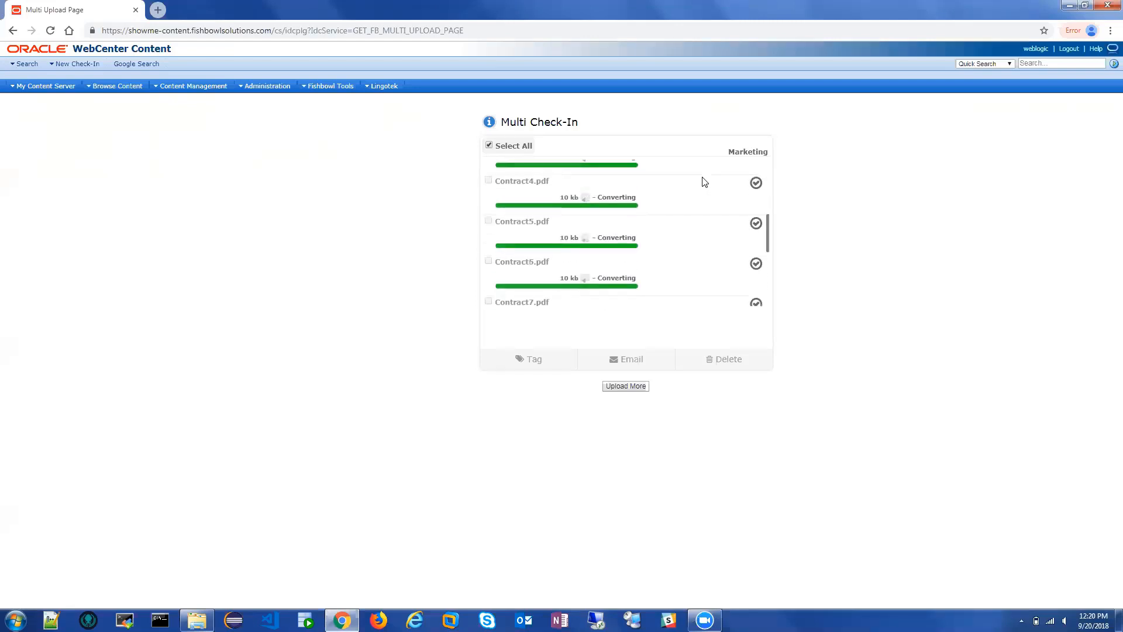
pyautogui.scroll(-3, 705, 182)
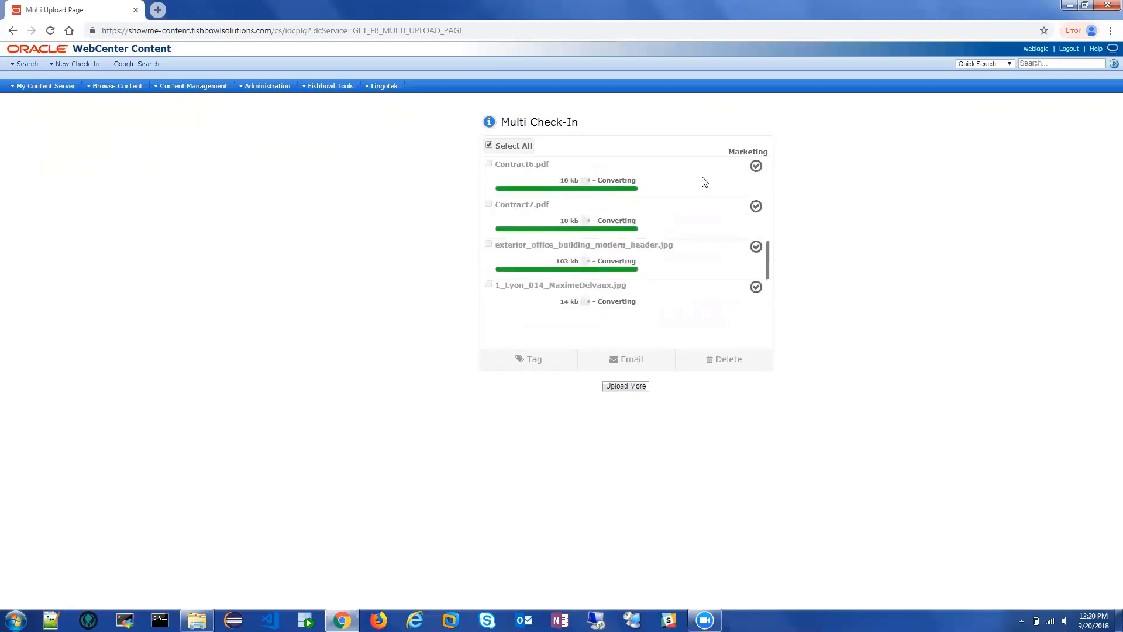
pyautogui.scroll(6, 705, 183)
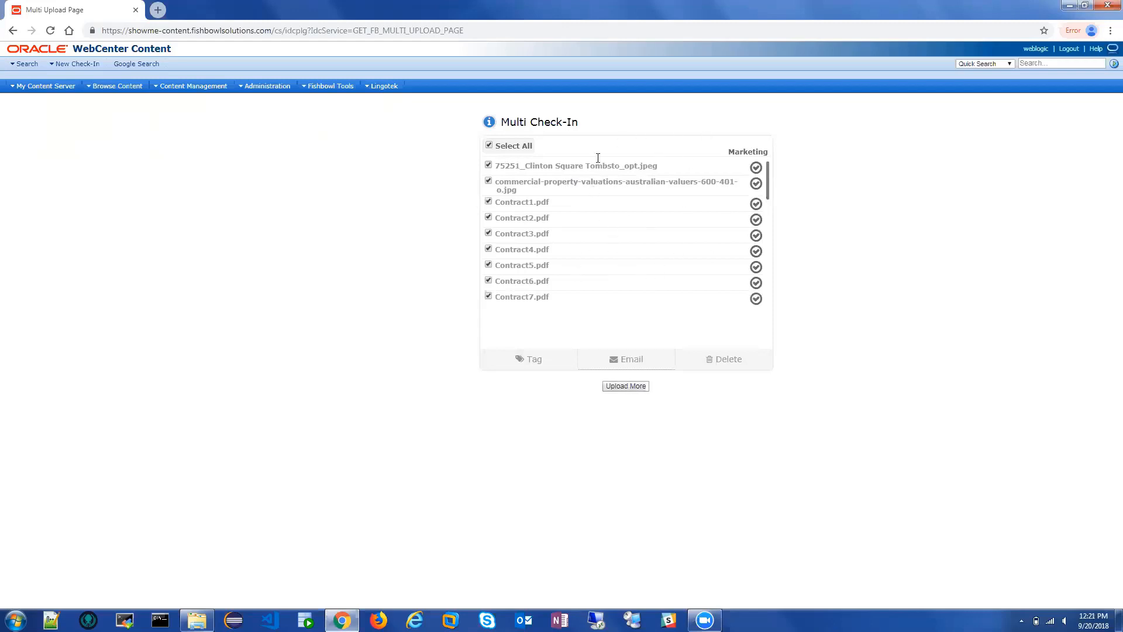
pyautogui.click(514, 367)
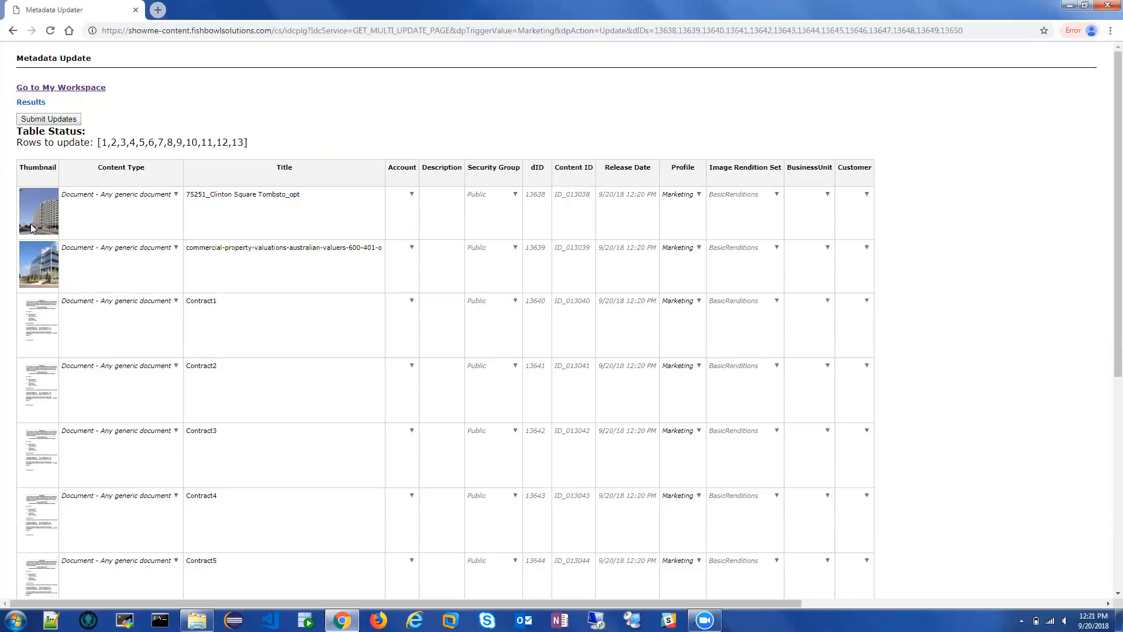
pyautogui.scroll(-5, 30, 223)
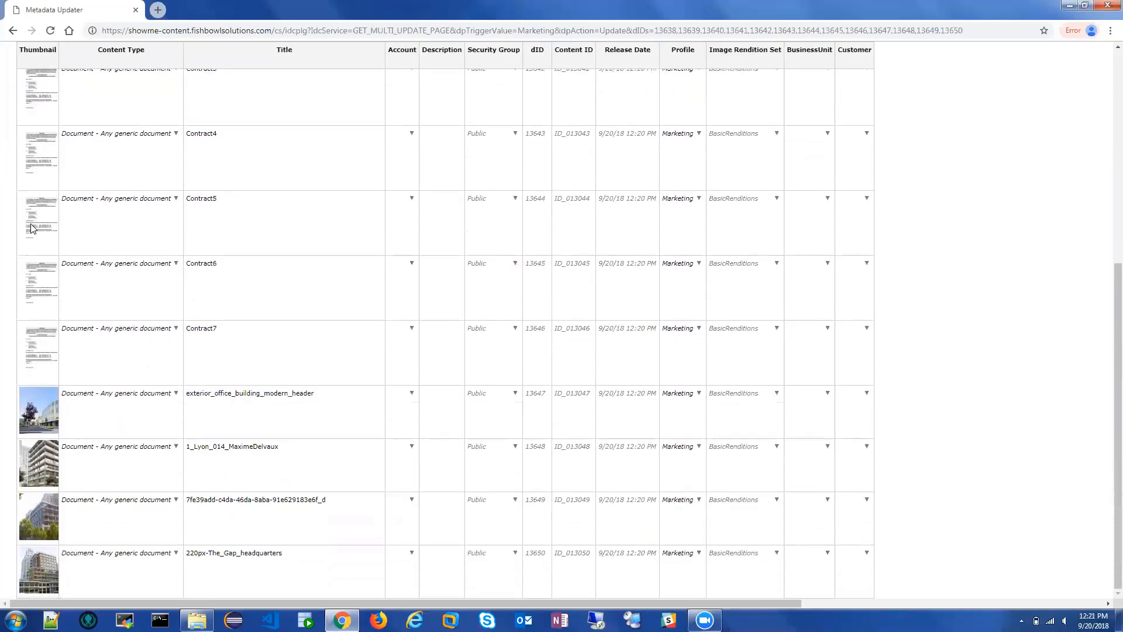
pyautogui.scroll(5, 30, 223)
pyautogui.scroll(1, 30, 227)
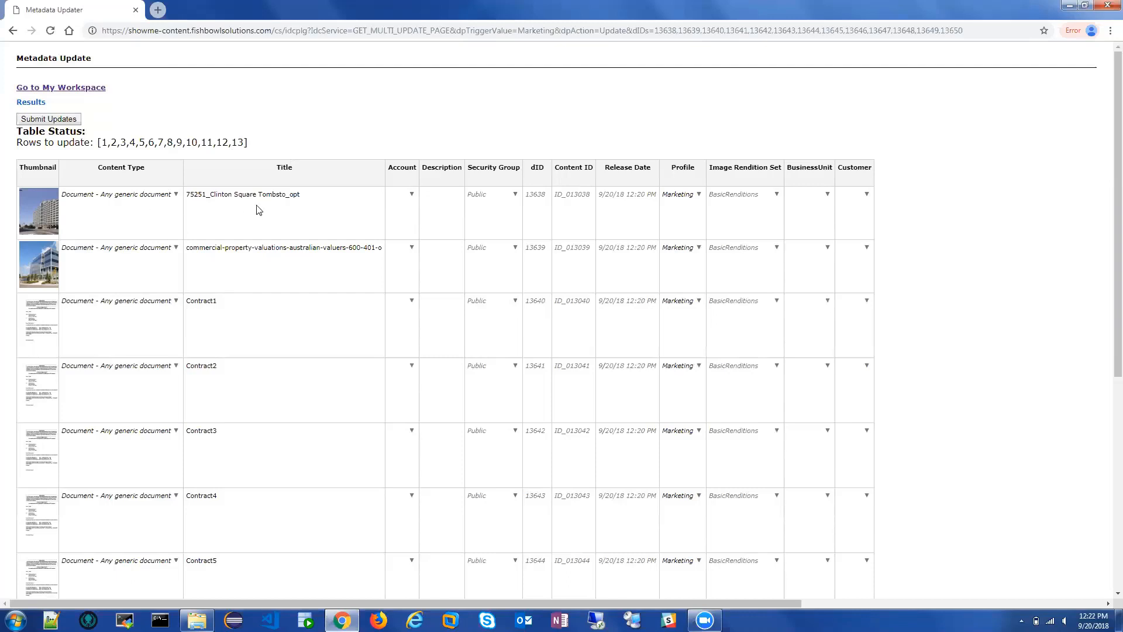
# Shorten the title of the first image in the metadata table to "75251_Clinton Square".
pyautogui.click(310, 198)
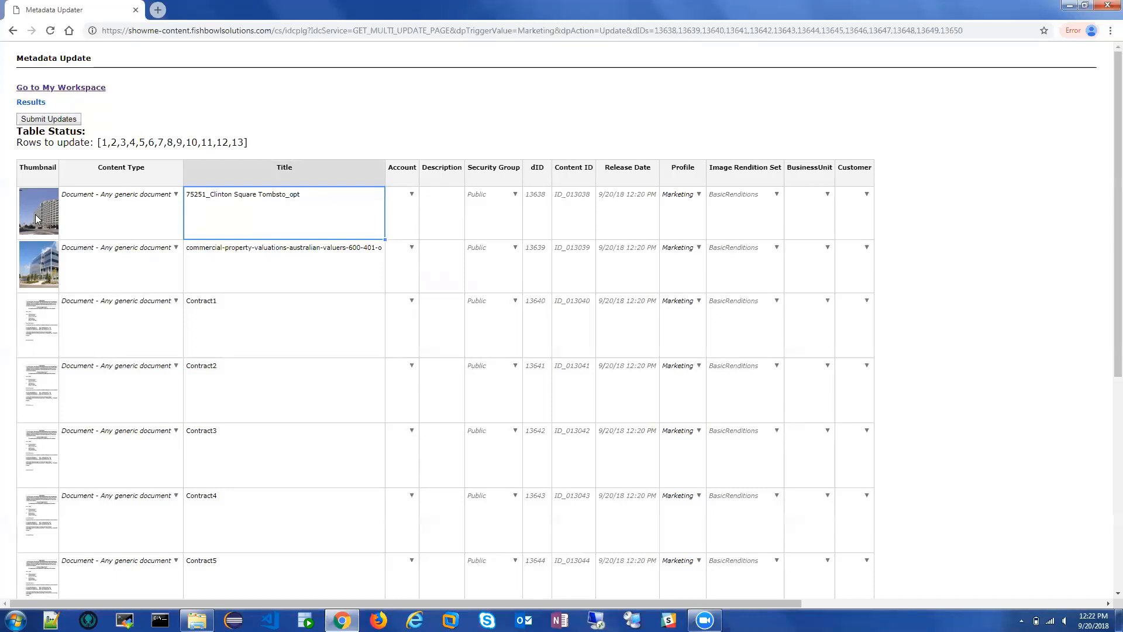
pyautogui.click(308, 197)
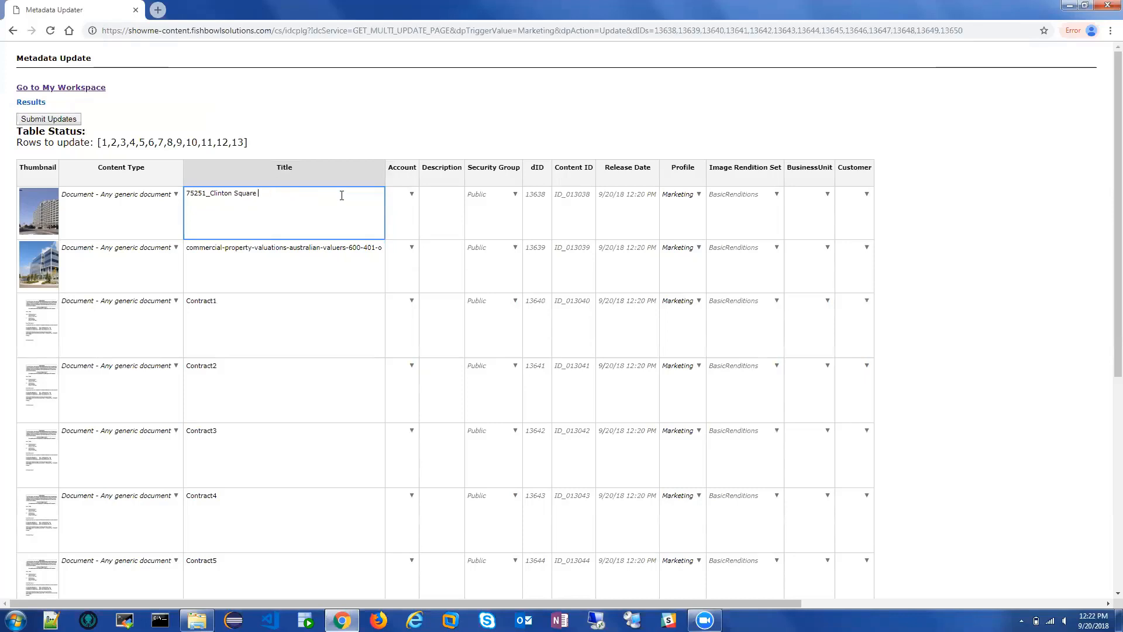
pyautogui.click(904, 172)
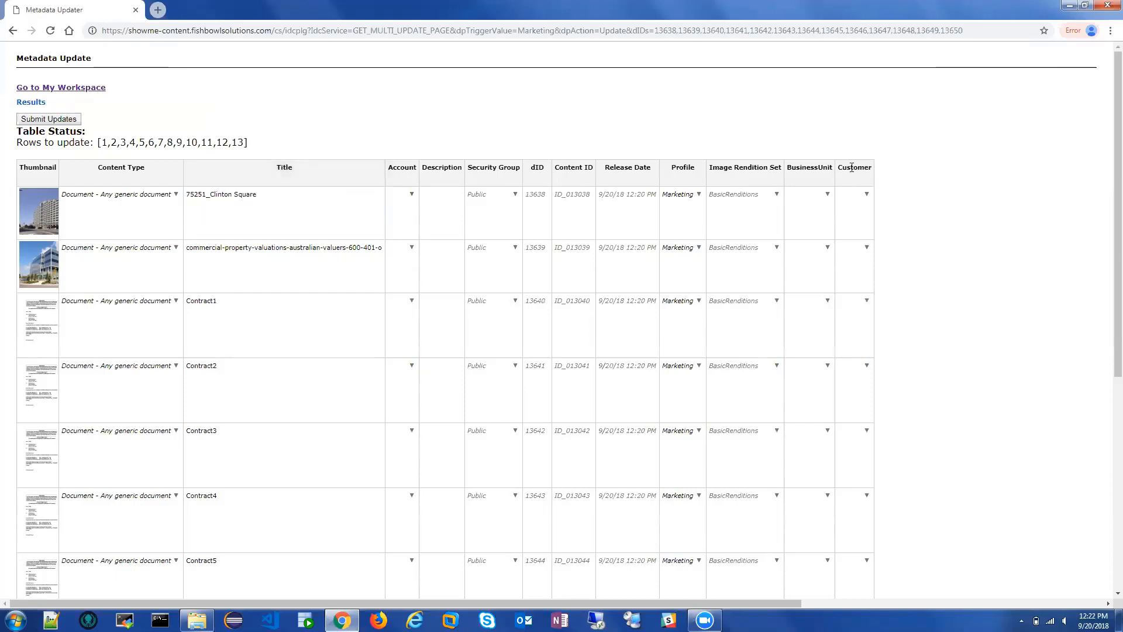
# Set the Customer value to Fishbowl Solutions for every row of the metadata table and submit the updates.
pyautogui.click(869, 194)
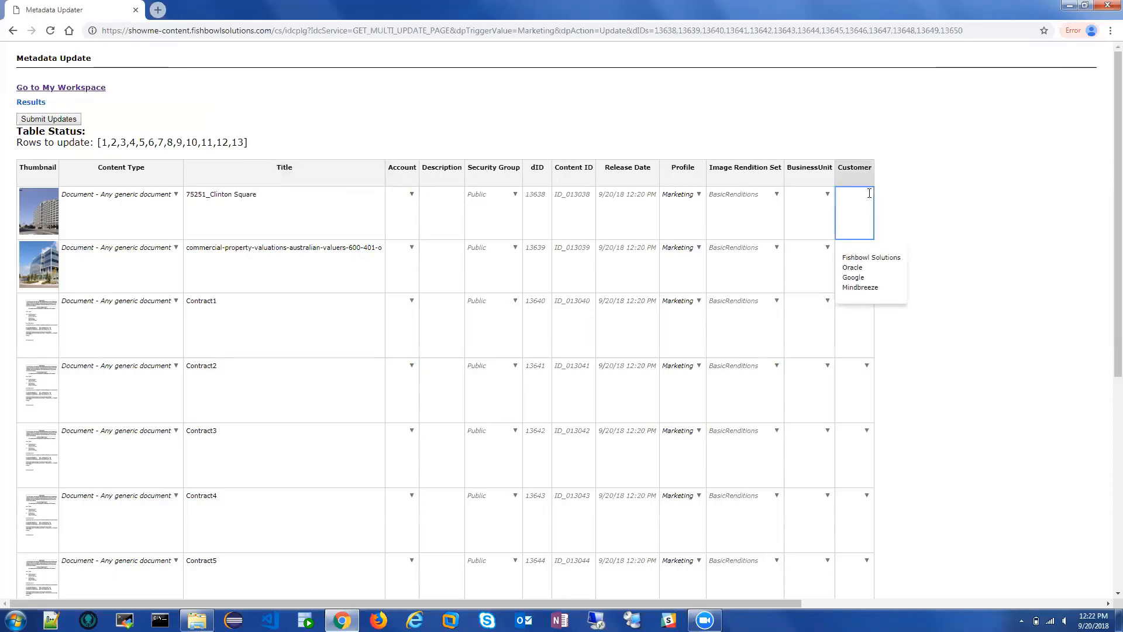
pyautogui.click(876, 258)
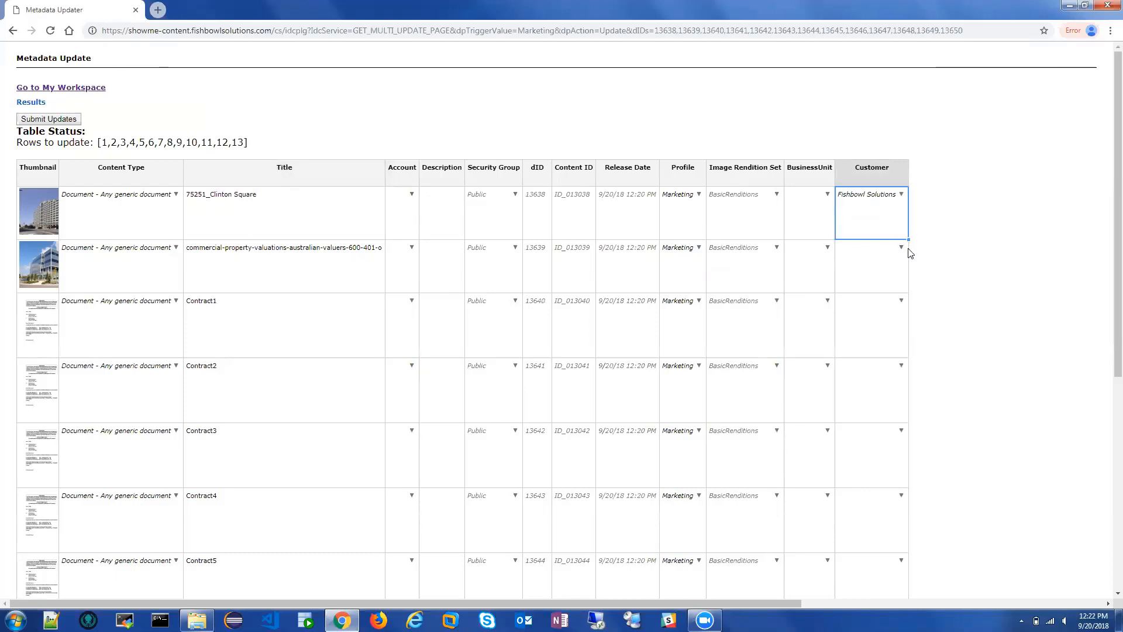
pyautogui.moveTo(908, 239); pyautogui.dragTo(886, 583)
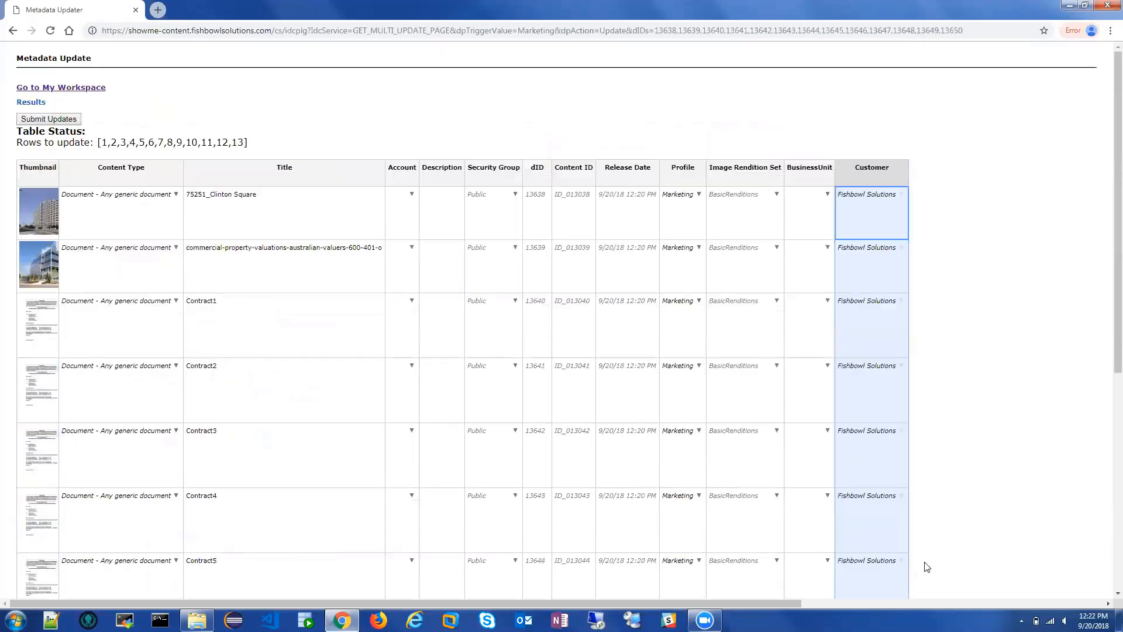
pyautogui.scroll(-10, 950, 421)
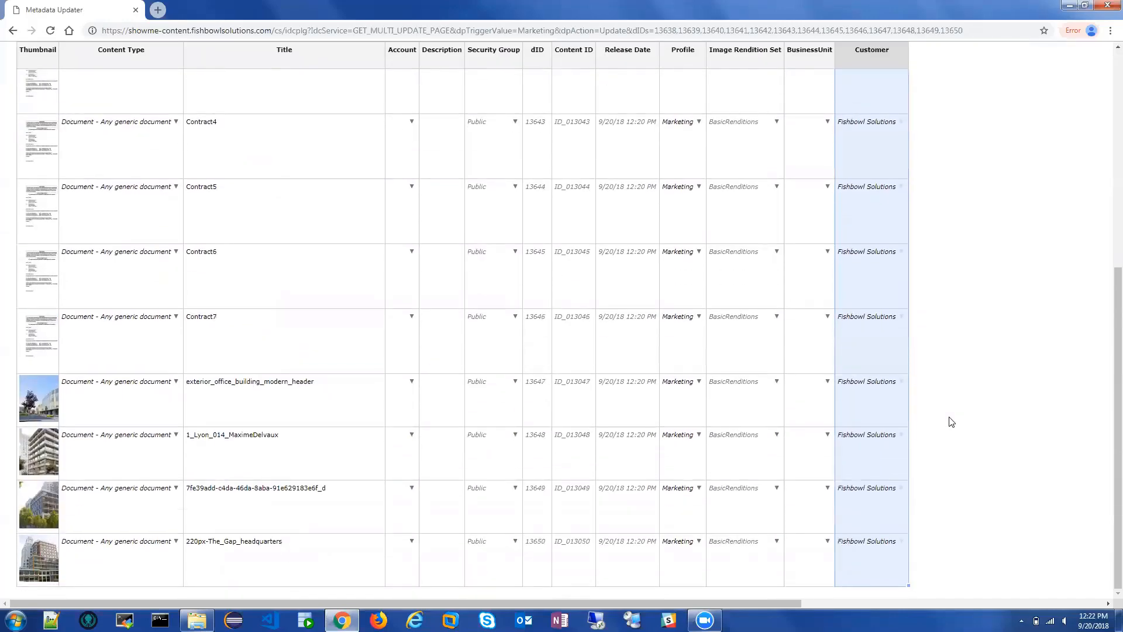
pyautogui.scroll(6, 951, 421)
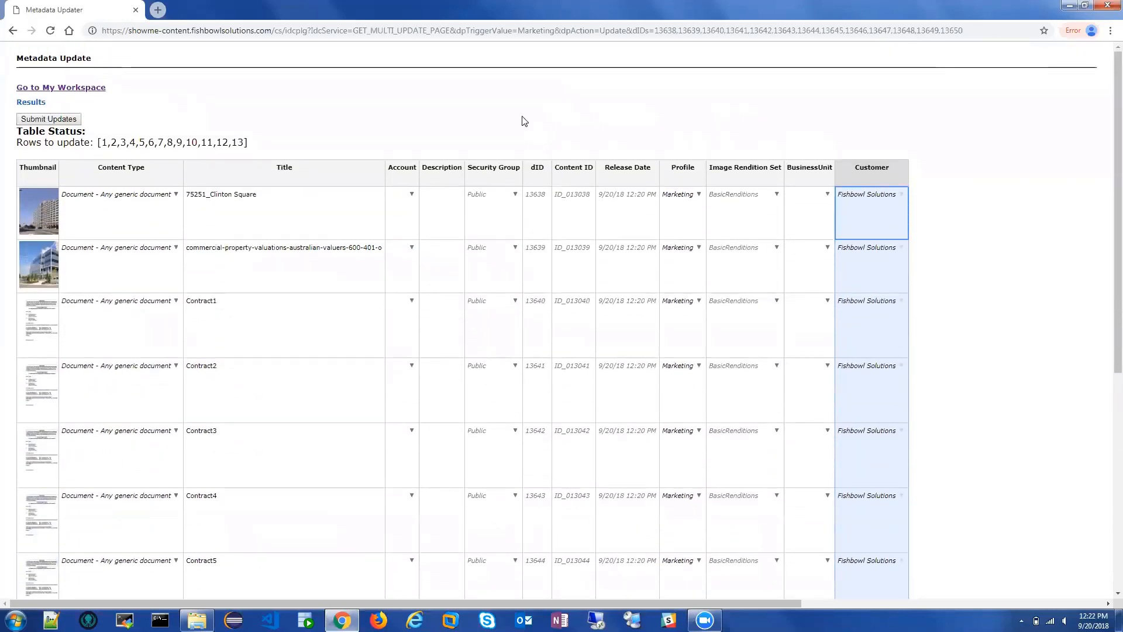
pyautogui.click(524, 122)
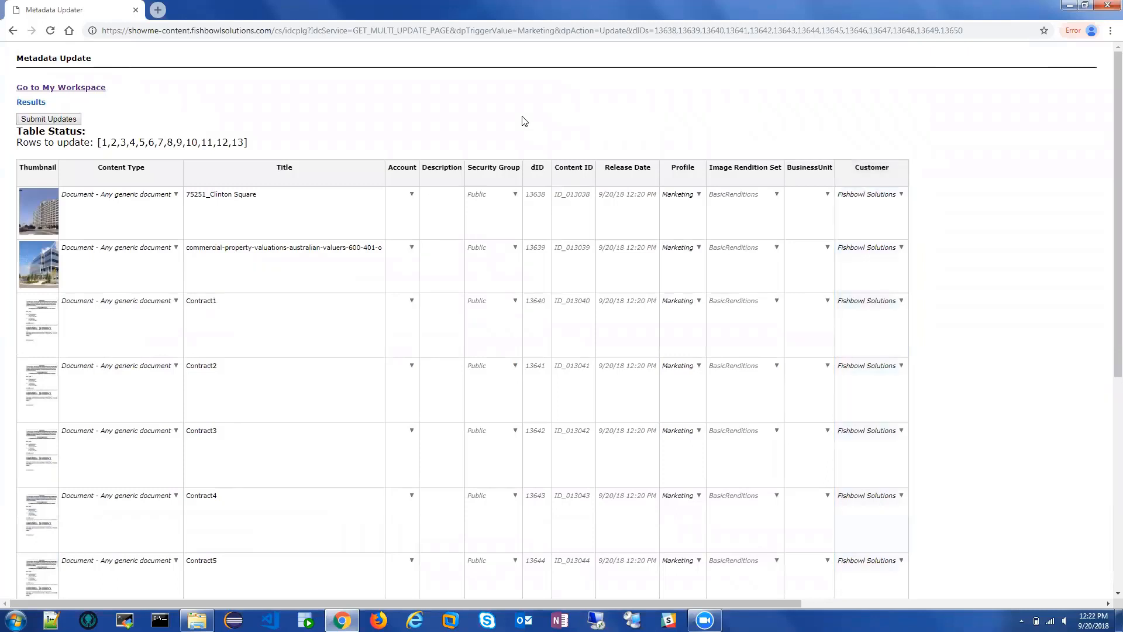
pyautogui.click(60, 120)
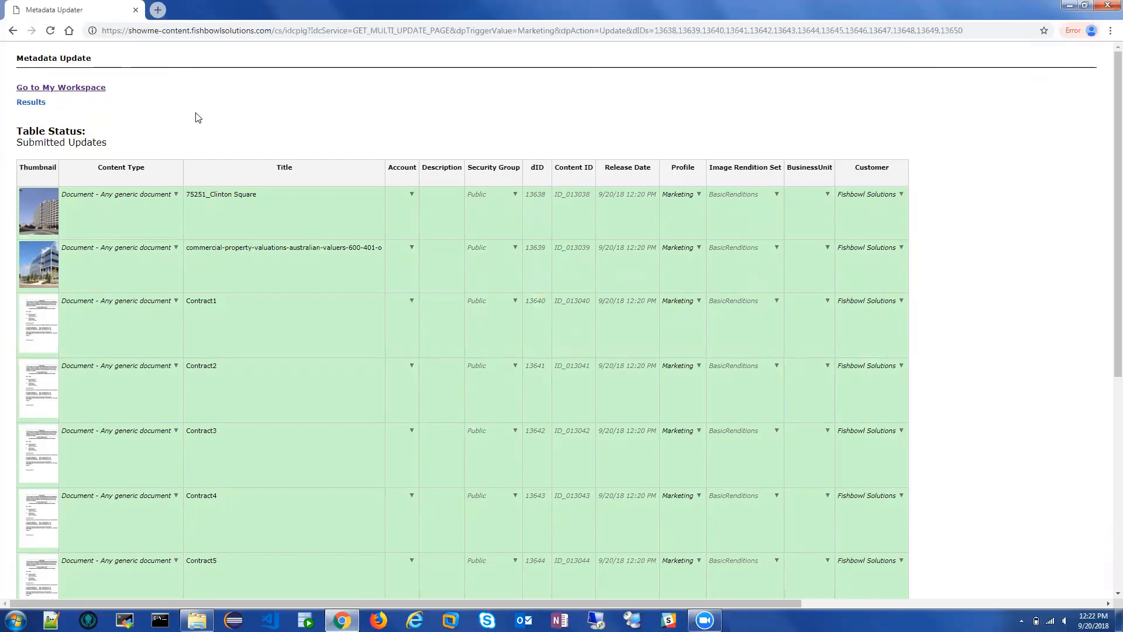
# Go to My Workspace and run an empty quick search to look over the newly checked-in content items.
pyautogui.click(92, 90)
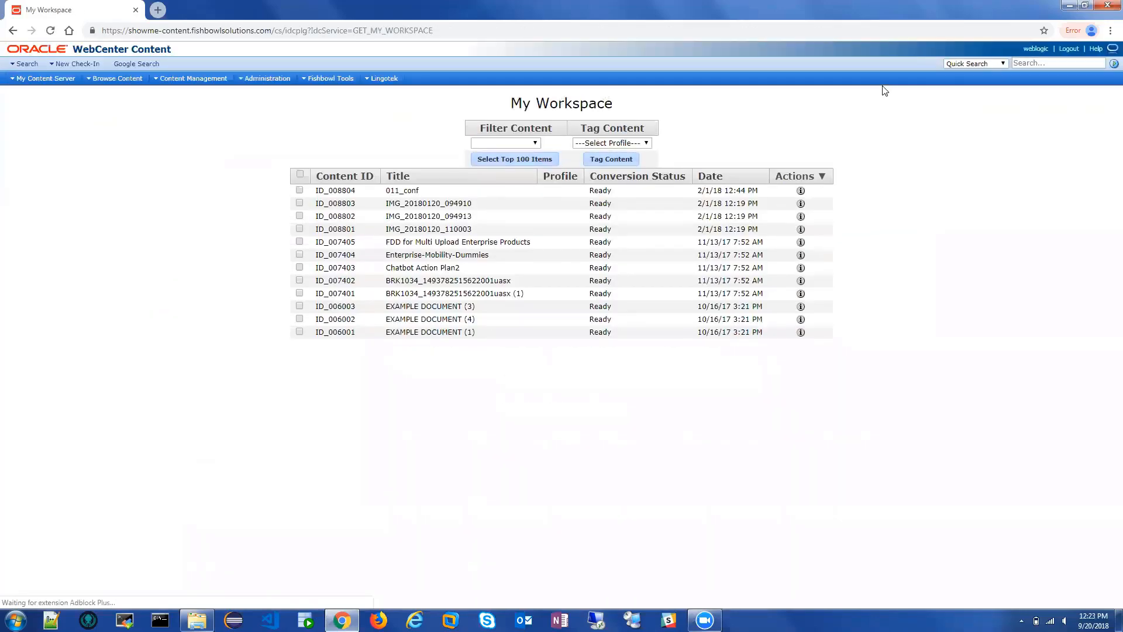
pyautogui.click(1113, 63)
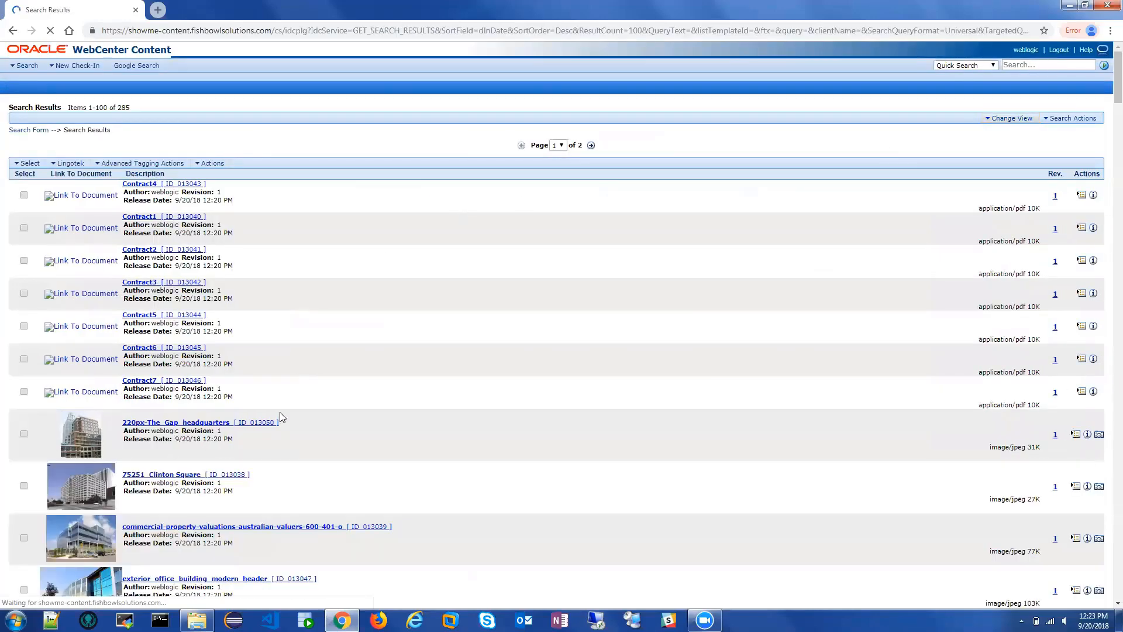
pyautogui.scroll(-5, 243, 469)
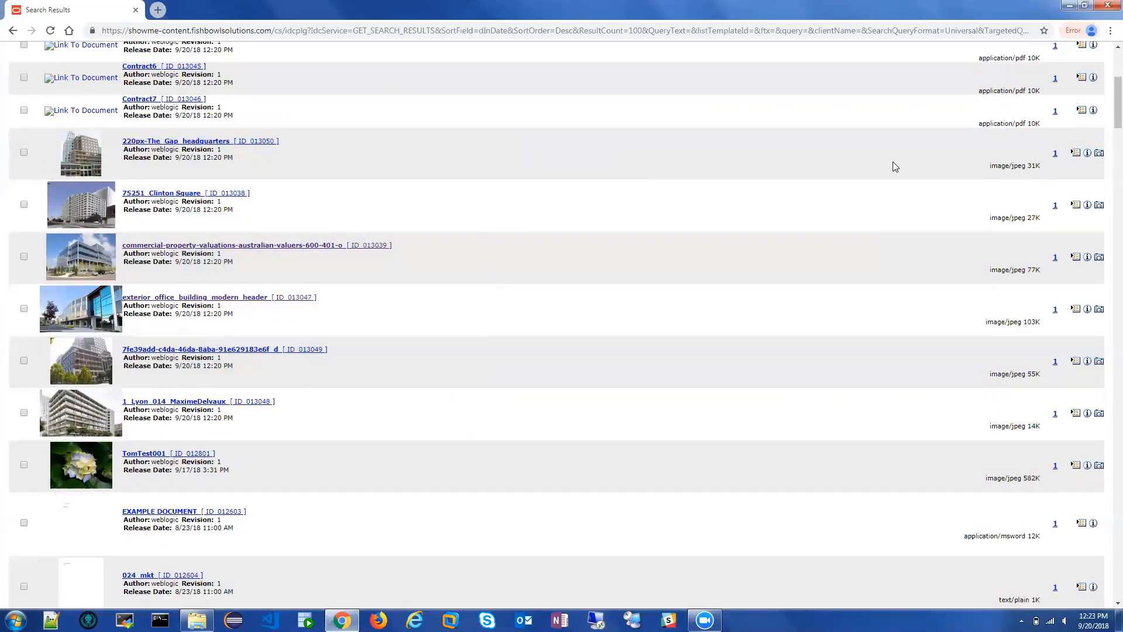
pyautogui.scroll(1, 895, 167)
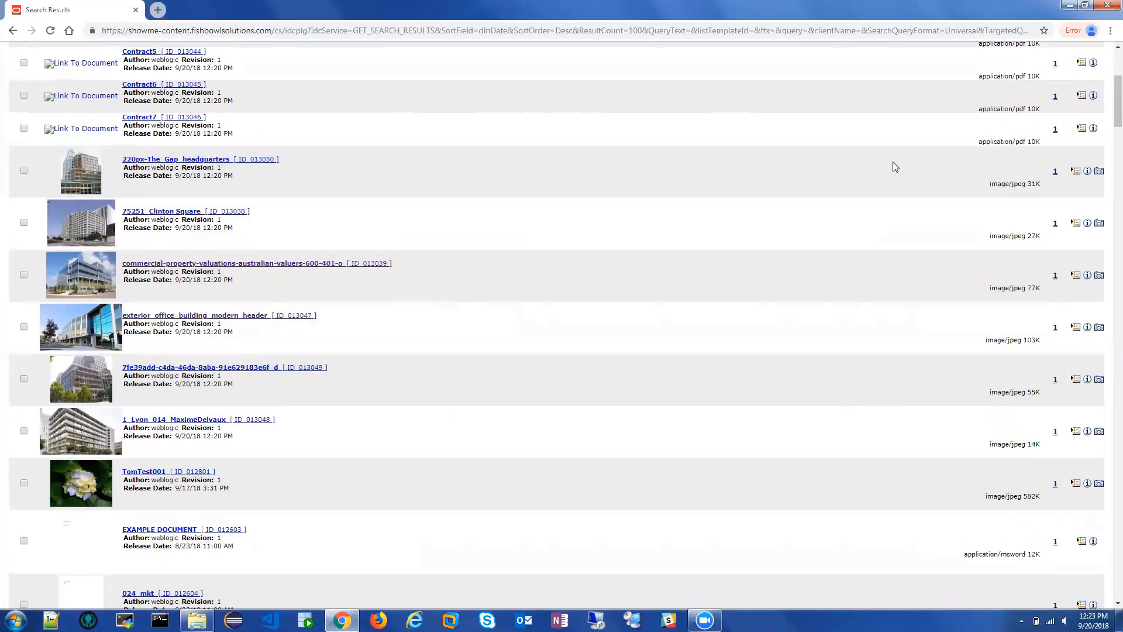
pyautogui.scroll(5, 894, 167)
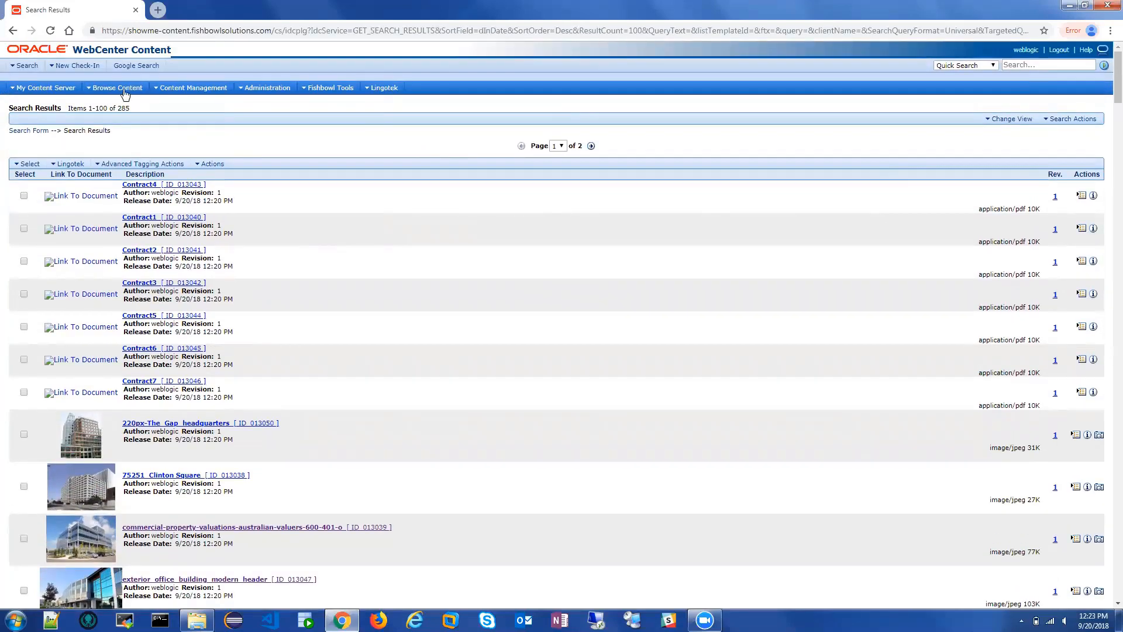
# Start another Multi Check-In and upload the JPEG images listed above Contract1.pdf in the Marketing Files folder using the Quick Check-in profile.
pyautogui.click(78, 66)
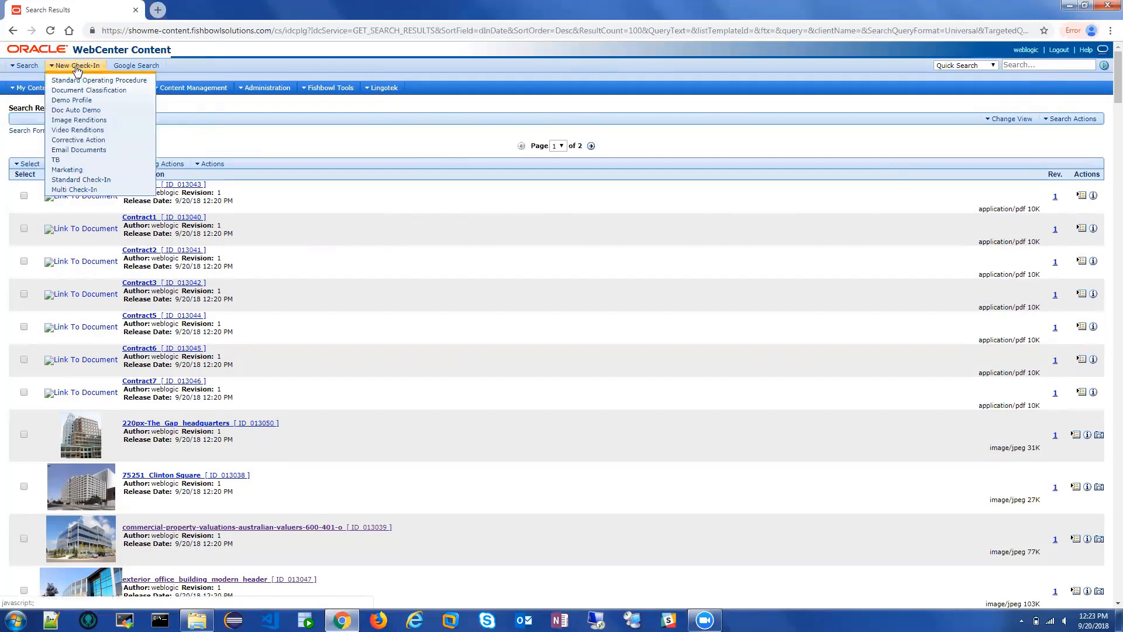
pyautogui.click(71, 190)
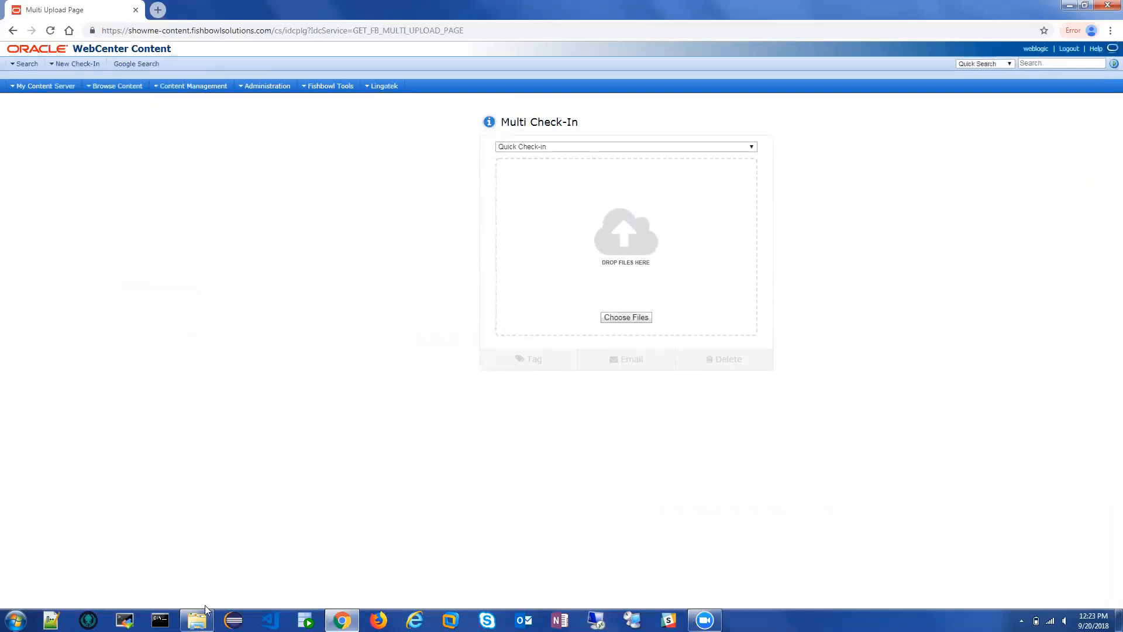
pyautogui.moveTo(197, 620)
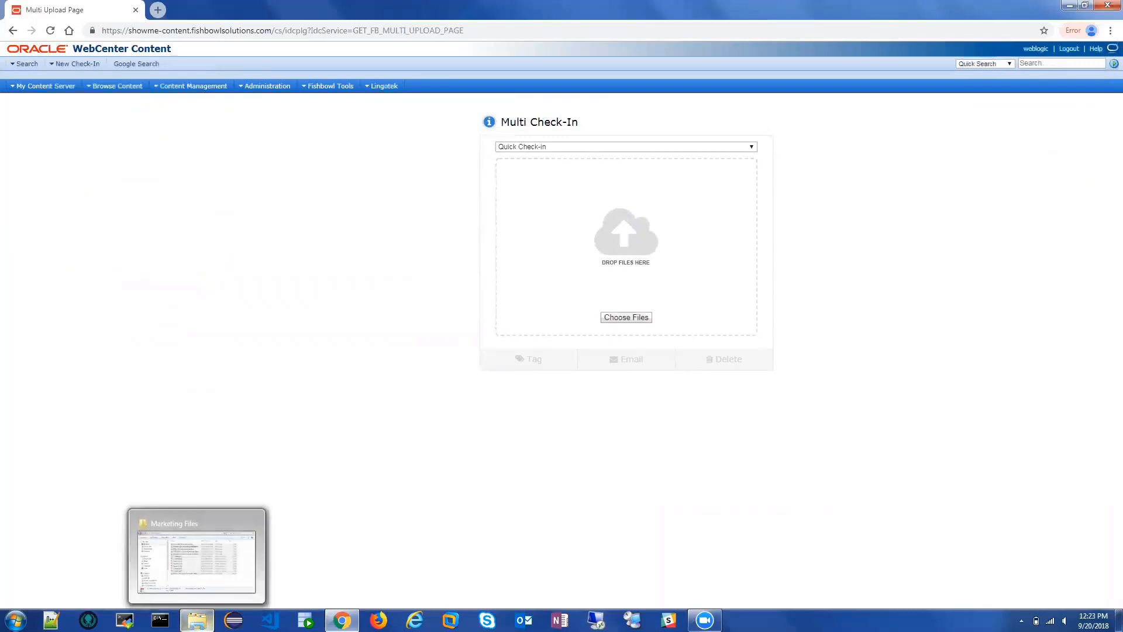
pyautogui.click(197, 620)
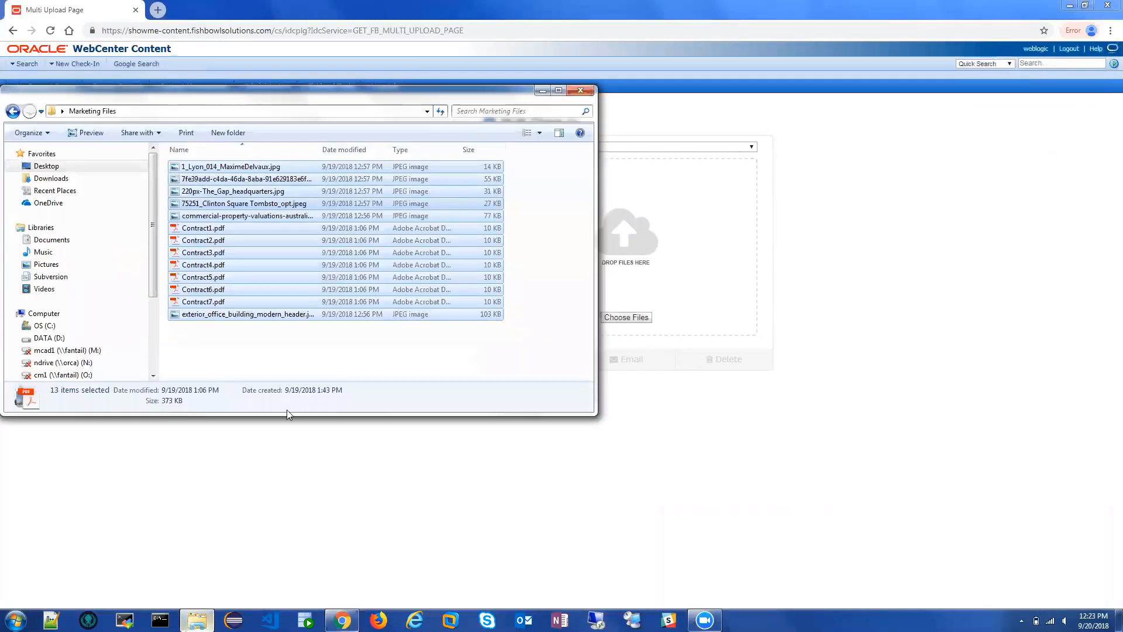
pyautogui.click(279, 347)
pyautogui.click(228, 228)
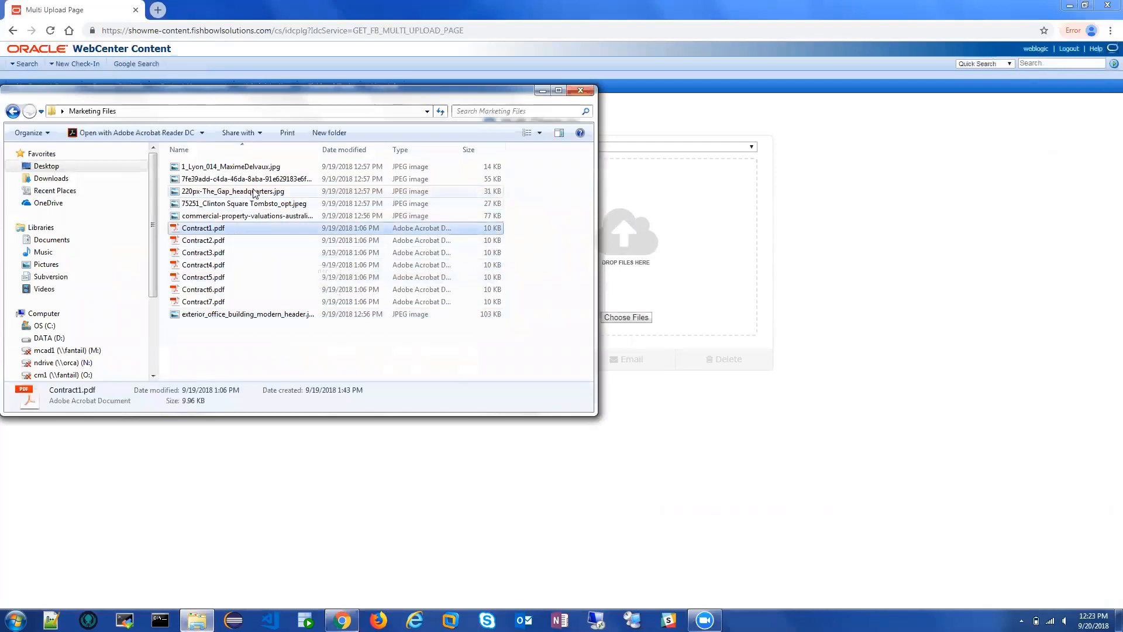
pyautogui.click(245, 167)
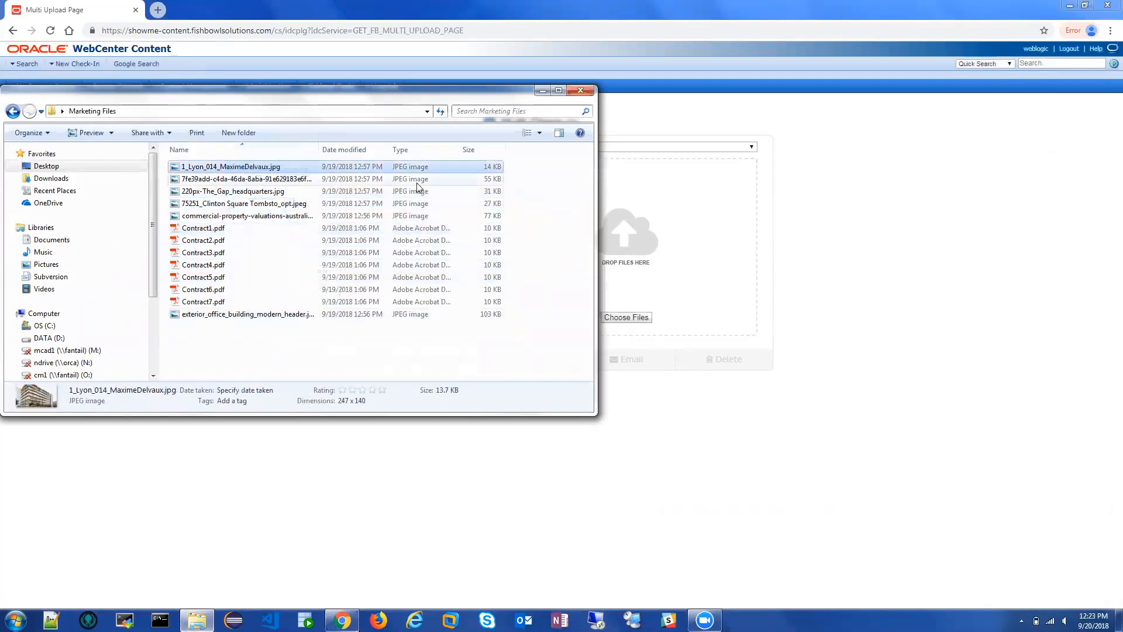
pyautogui.moveTo(537, 166); pyautogui.dragTo(697, 244)
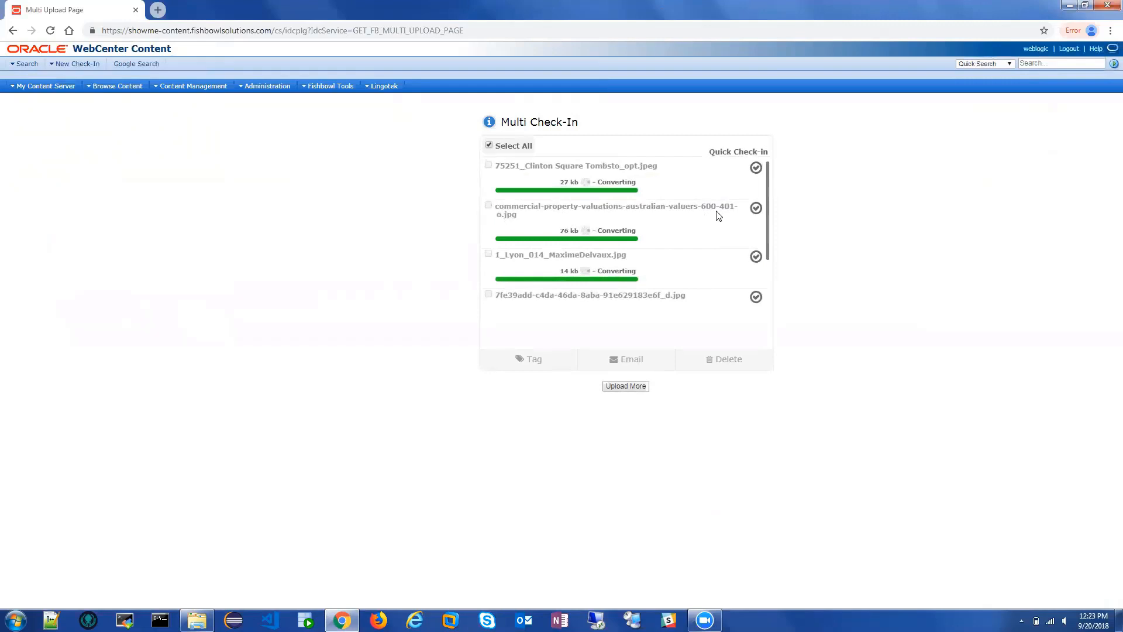
# Look over the uploaded files in the Multi Check-In list and go to My Workspace.
pyautogui.scroll(-1, 718, 216)
pyautogui.scroll(1, 719, 216)
pyautogui.click(108, 53)
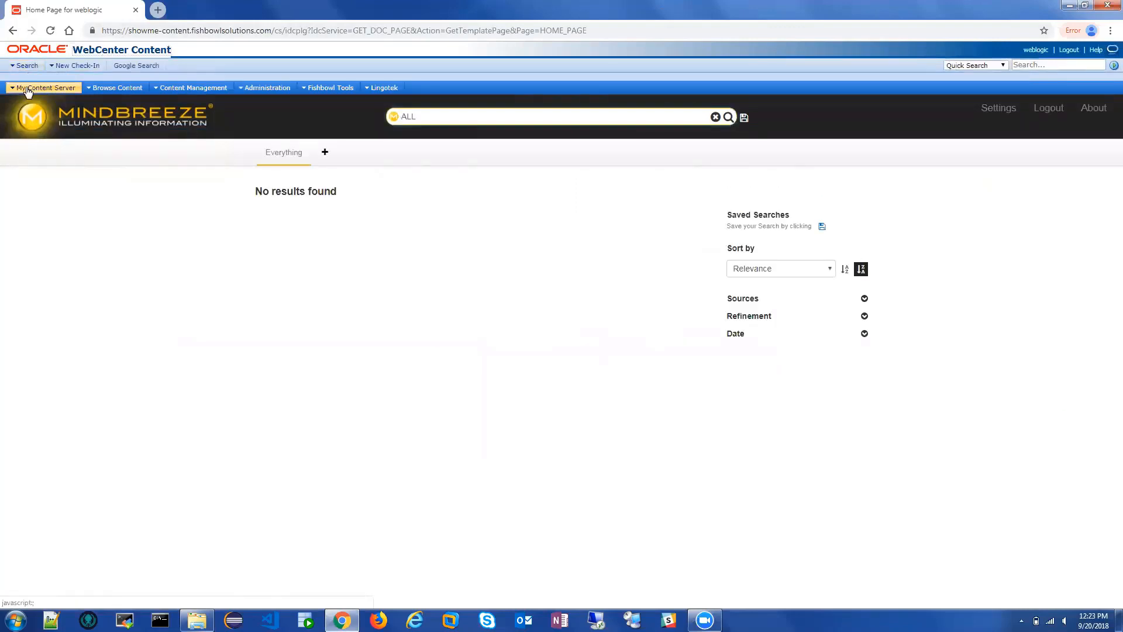
pyautogui.click(35, 88)
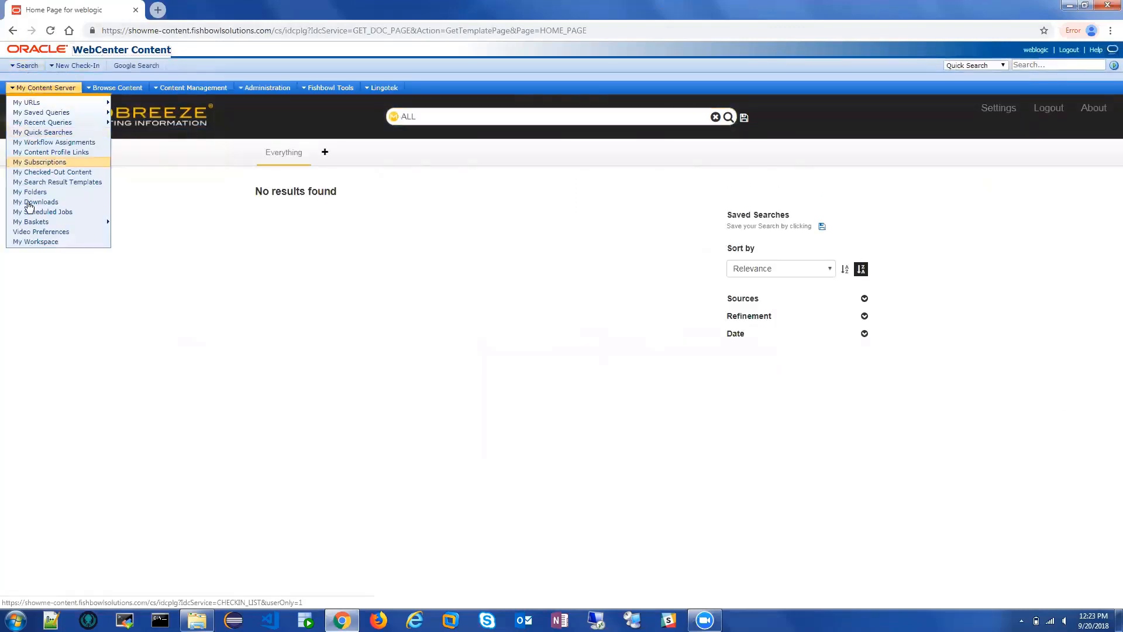
pyautogui.click(39, 243)
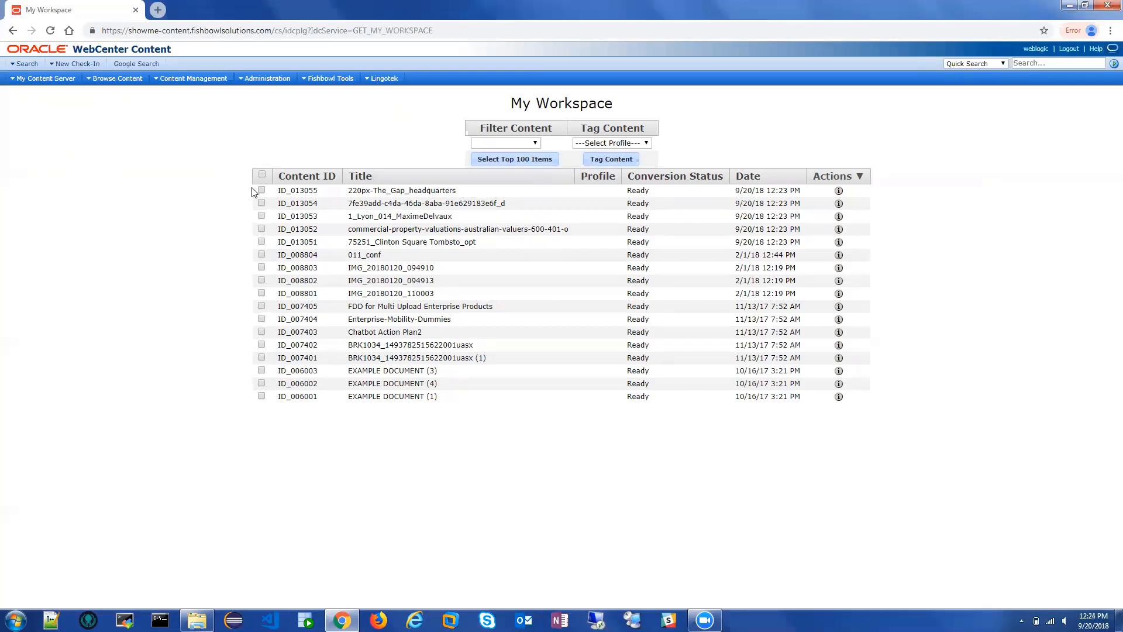
# Select the five newly uploaded images, ID_013051 to ID_013055, and open them for tagging with the Marketing profile.
pyautogui.click(262, 203)
pyautogui.click(262, 216)
pyautogui.click(261, 229)
pyautogui.click(262, 229)
pyautogui.click(261, 241)
pyautogui.click(262, 228)
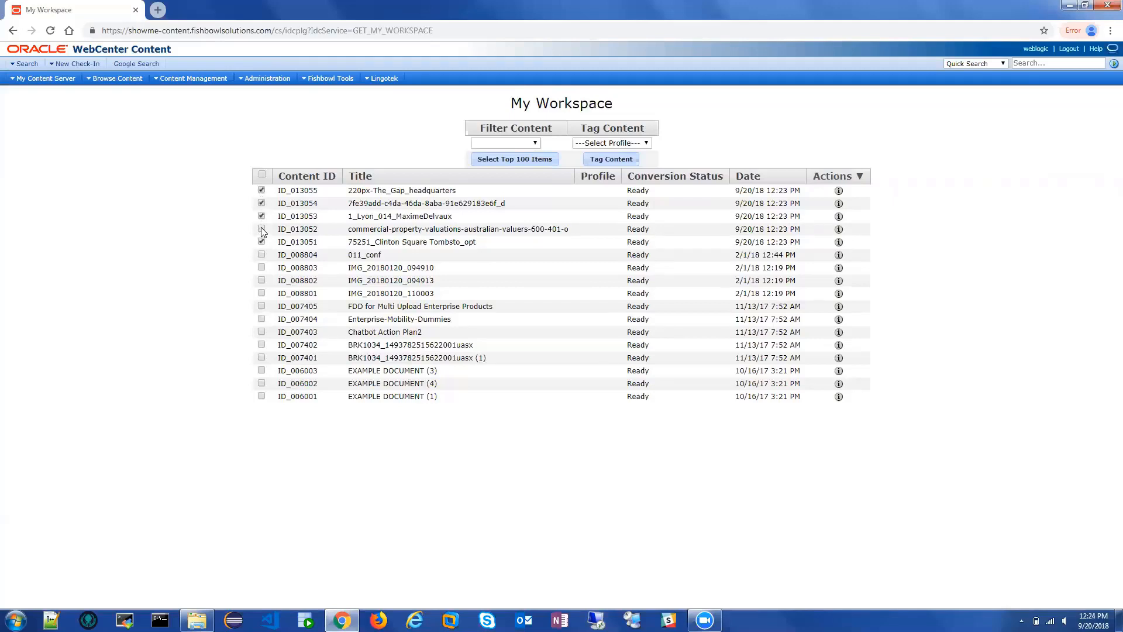
pyautogui.click(593, 144)
pyautogui.click(593, 246)
pyautogui.click(618, 164)
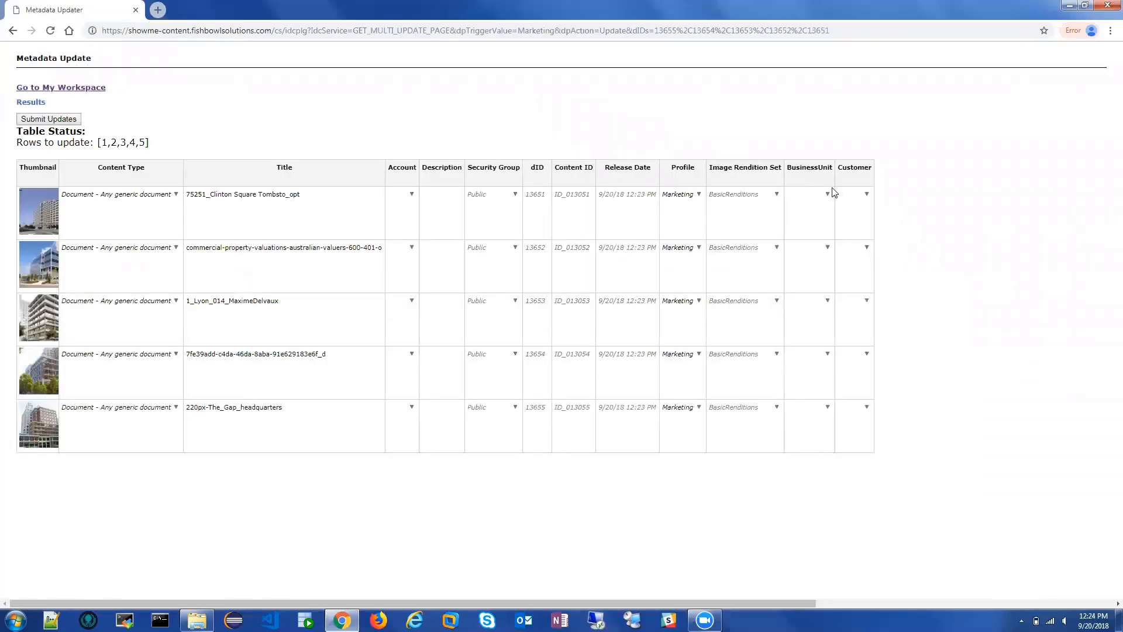
# Set the Customer value to Oracle for all five rows, submit the updates and return to My Workspace.
pyautogui.click(867, 195)
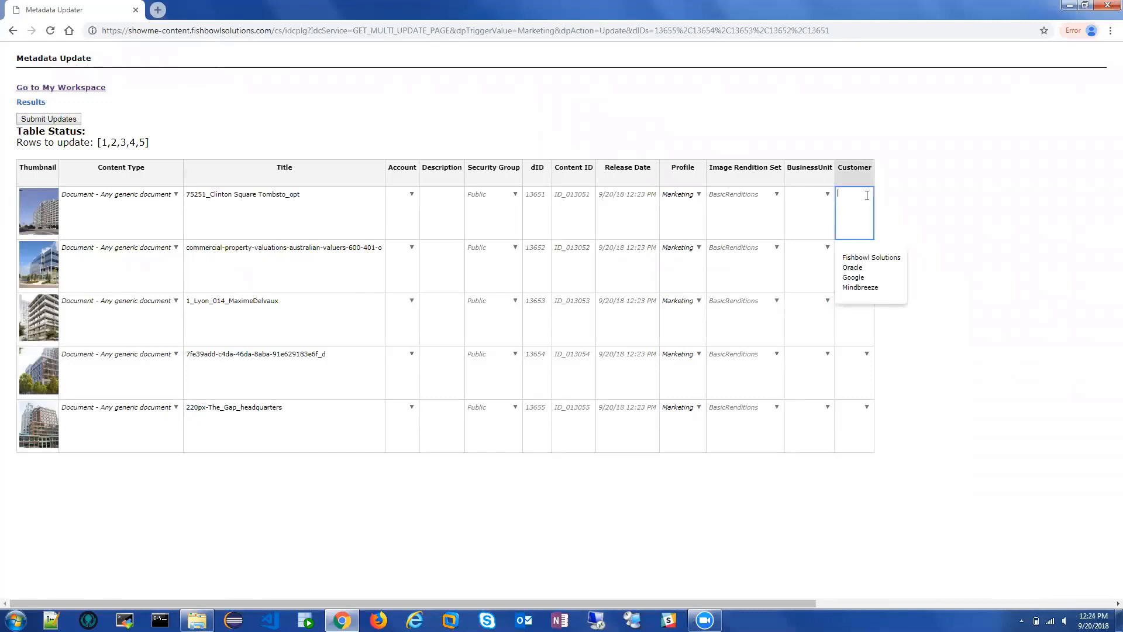
pyautogui.click(854, 268)
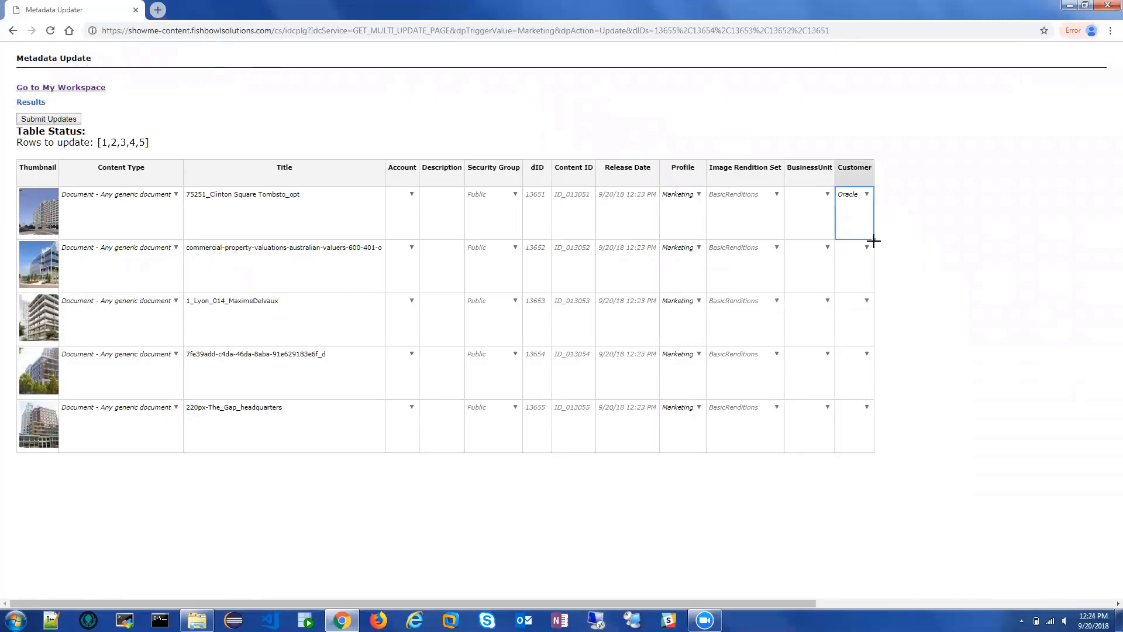
pyautogui.moveTo(872, 241); pyautogui.dragTo(870, 427)
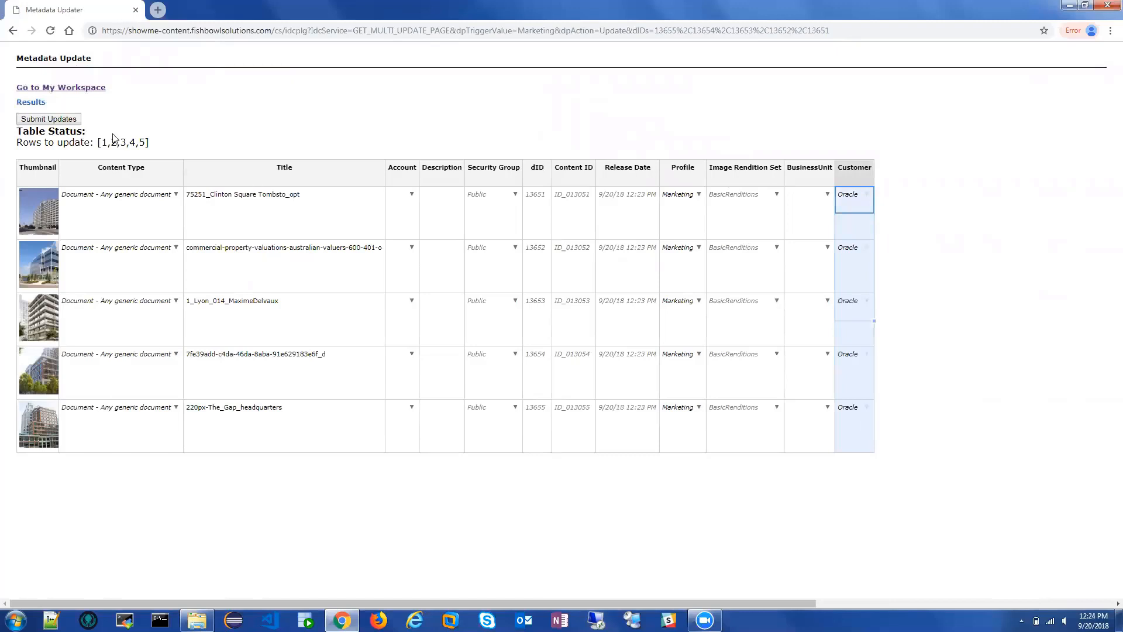
pyautogui.click(69, 122)
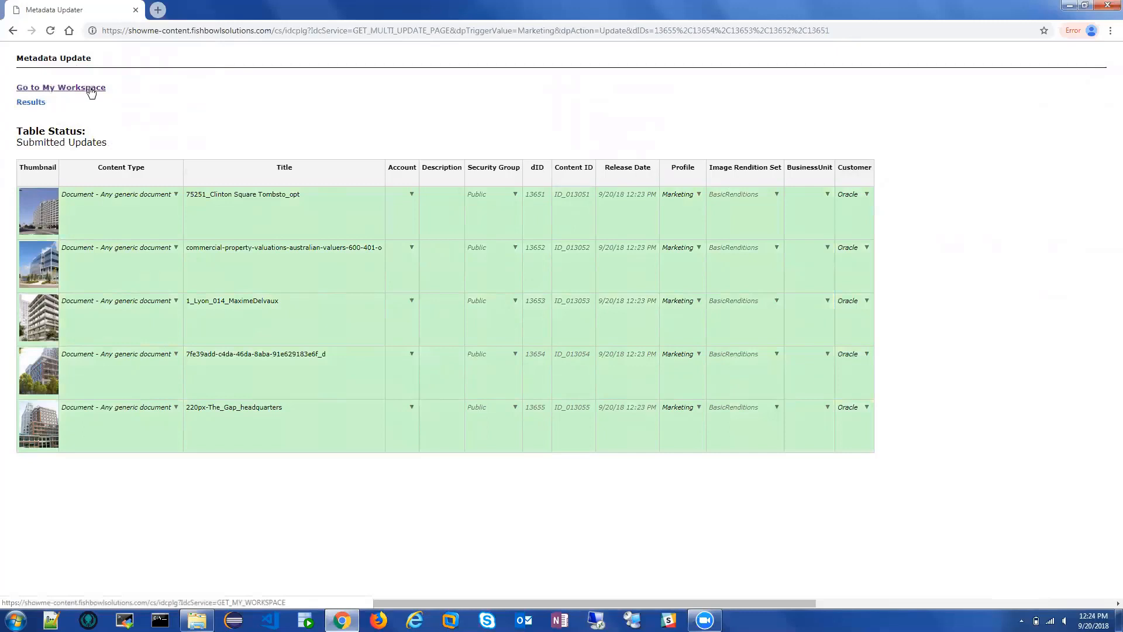
pyautogui.click(91, 88)
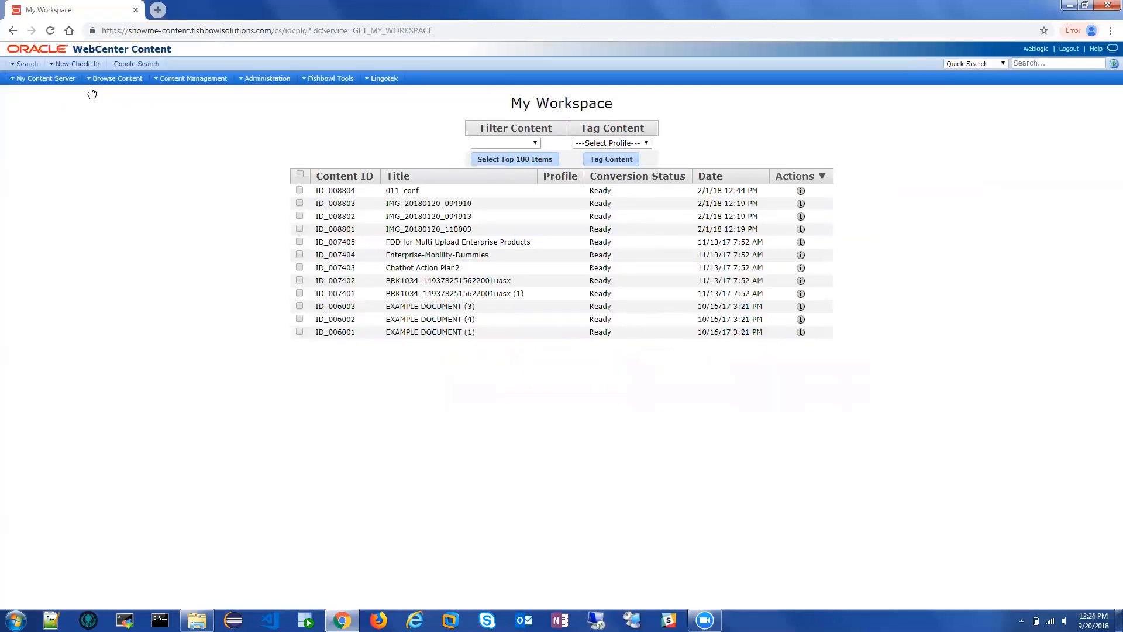
# Run an empty quick search from the home page and open the first six image results in the metadata table with Tag Selected.
pyautogui.click(106, 51)
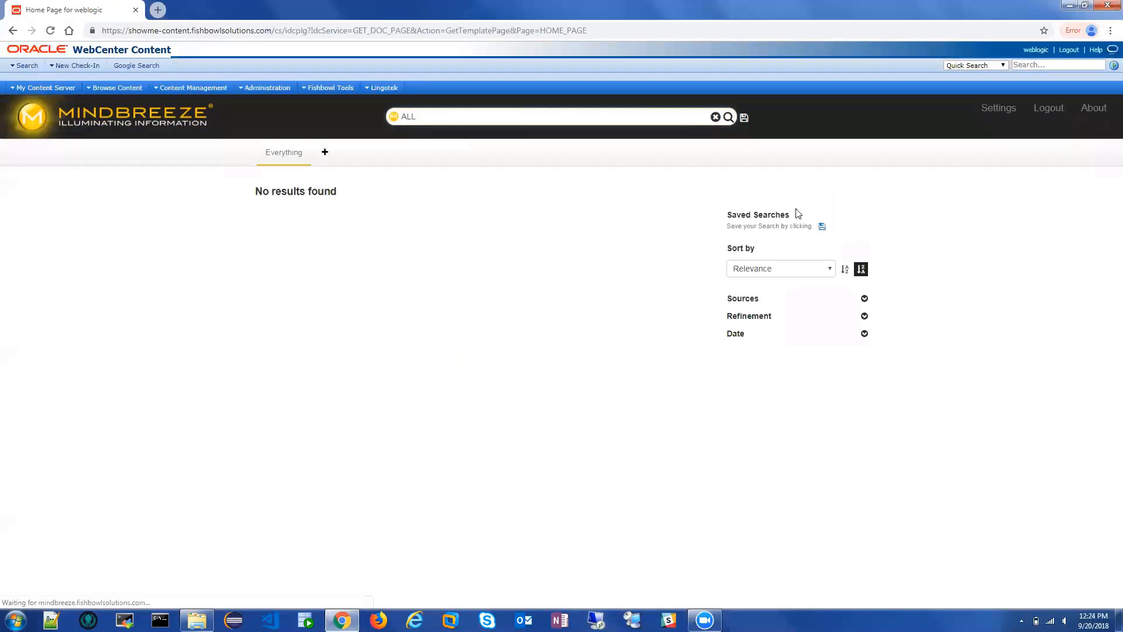
pyautogui.click(1105, 68)
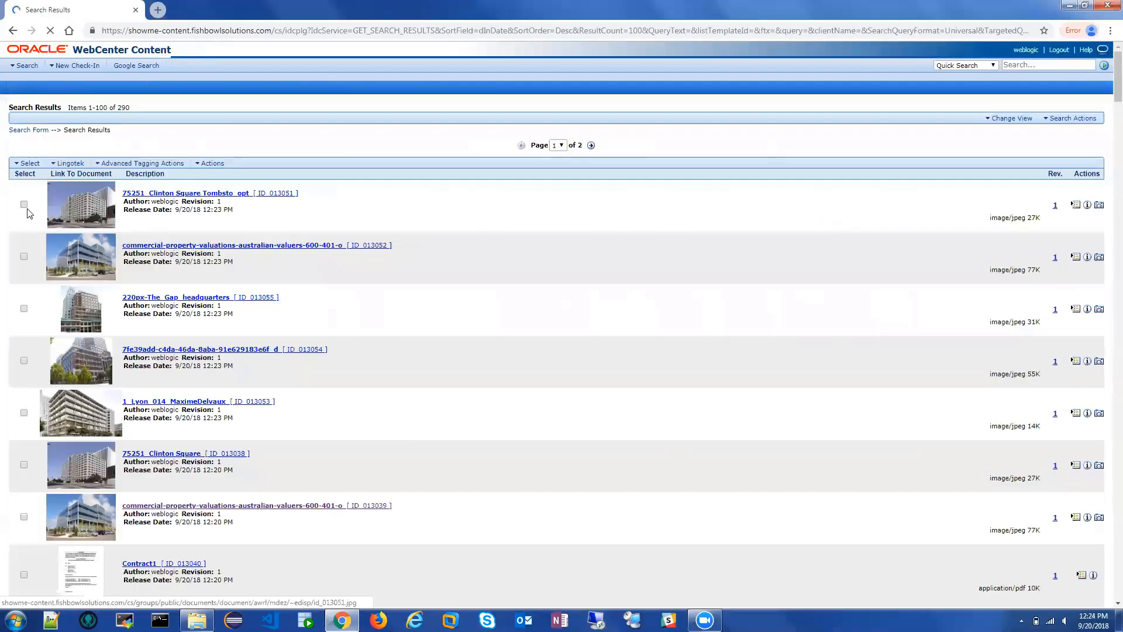
pyautogui.click(24, 206)
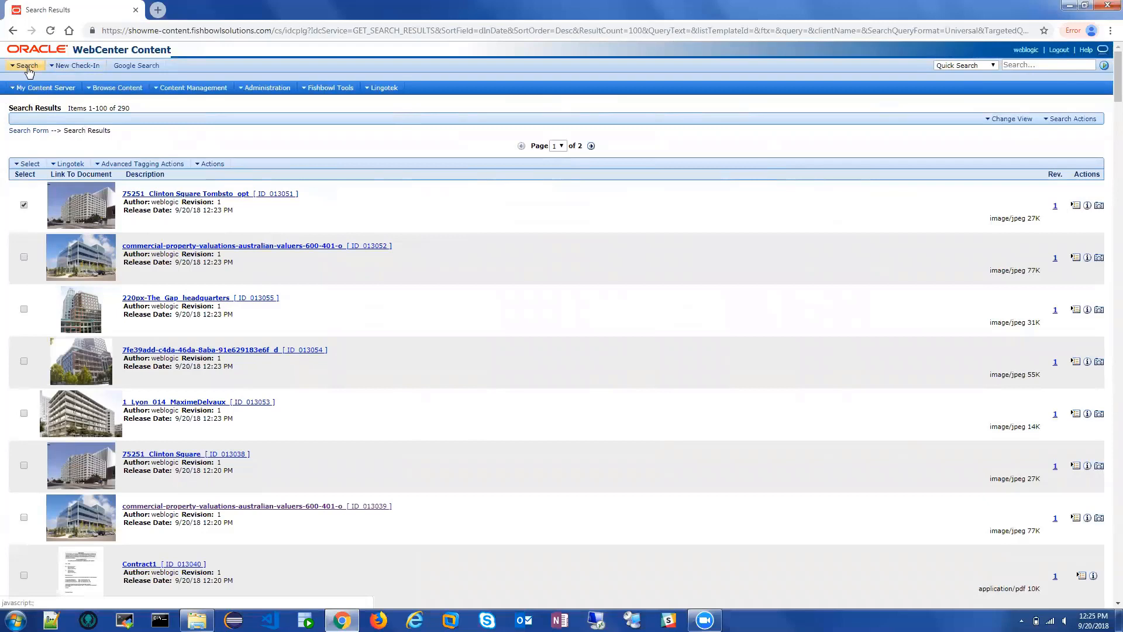
pyautogui.click(24, 257)
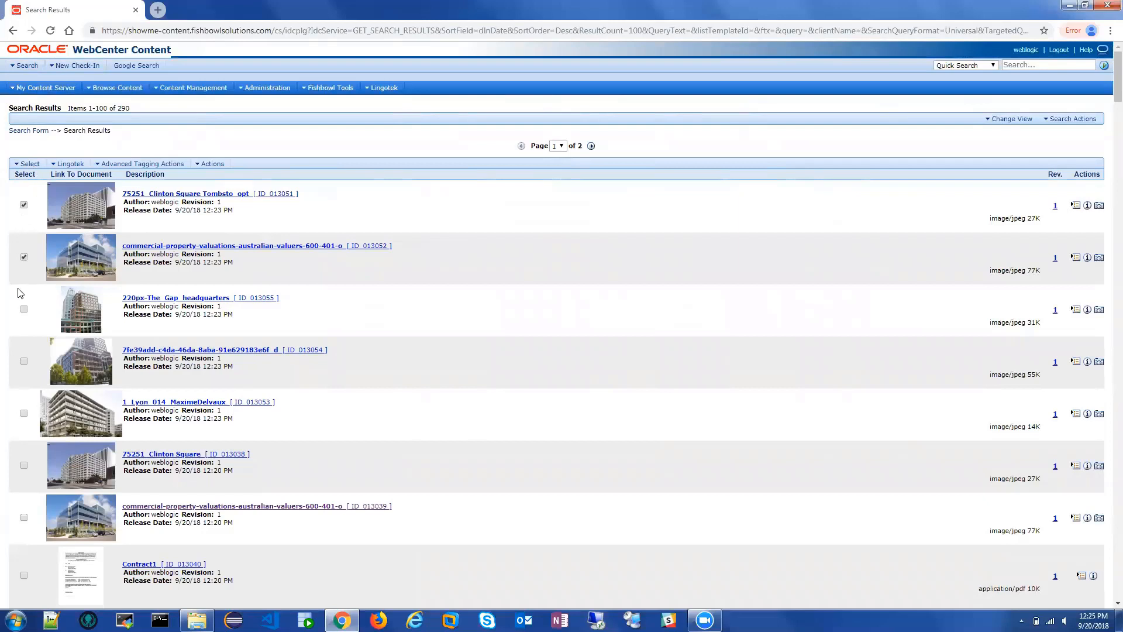
pyautogui.click(24, 310)
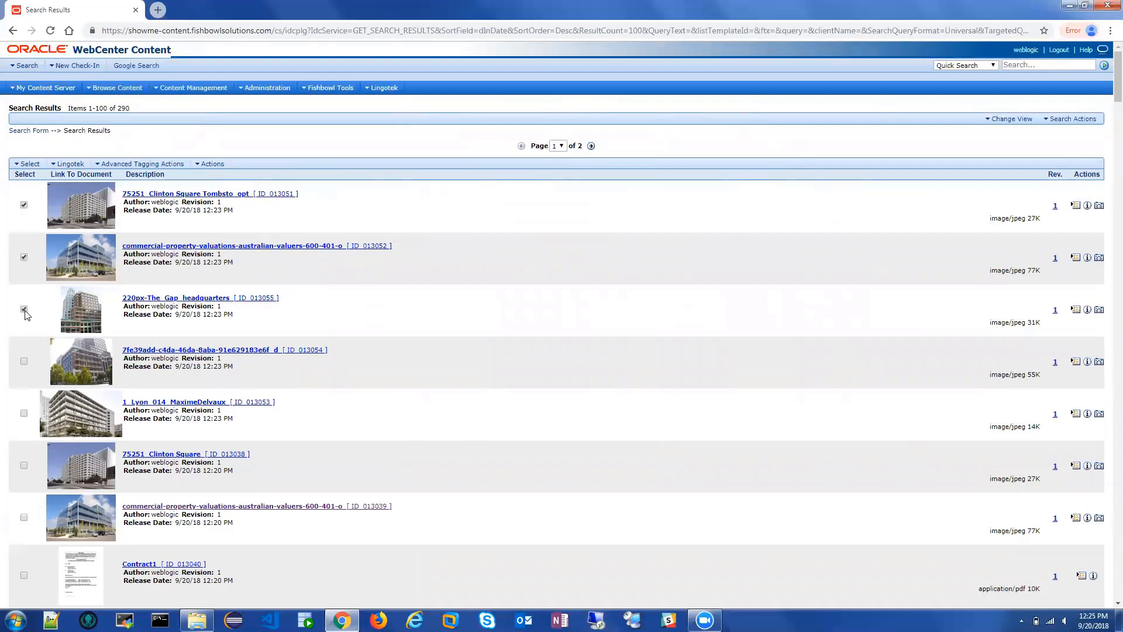
pyautogui.click(23, 361)
pyautogui.click(24, 413)
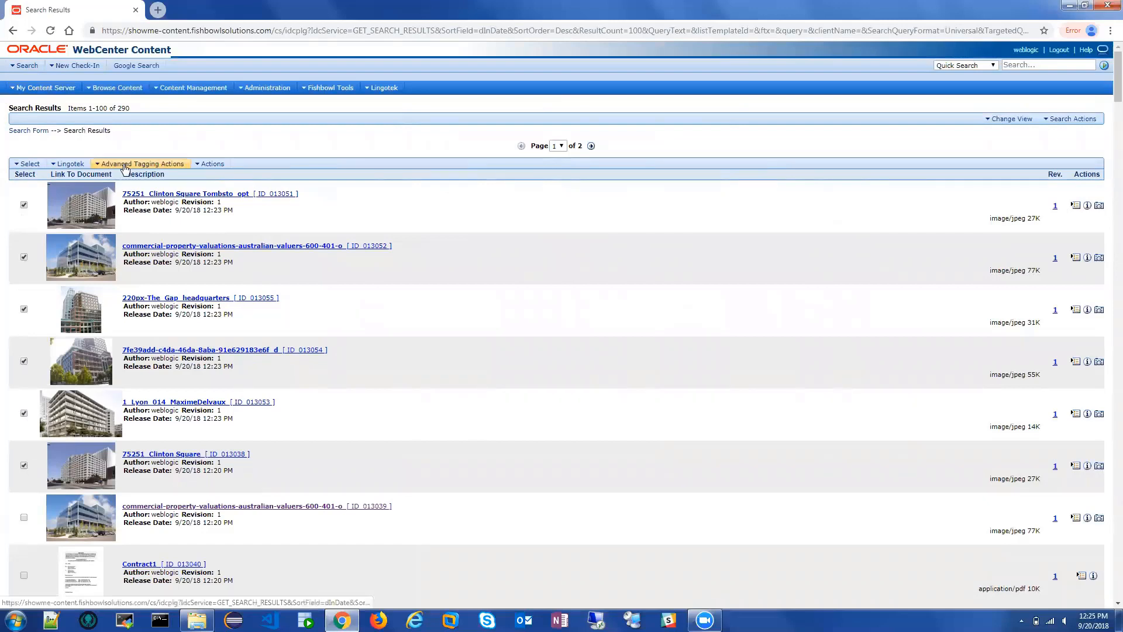
pyautogui.click(159, 169)
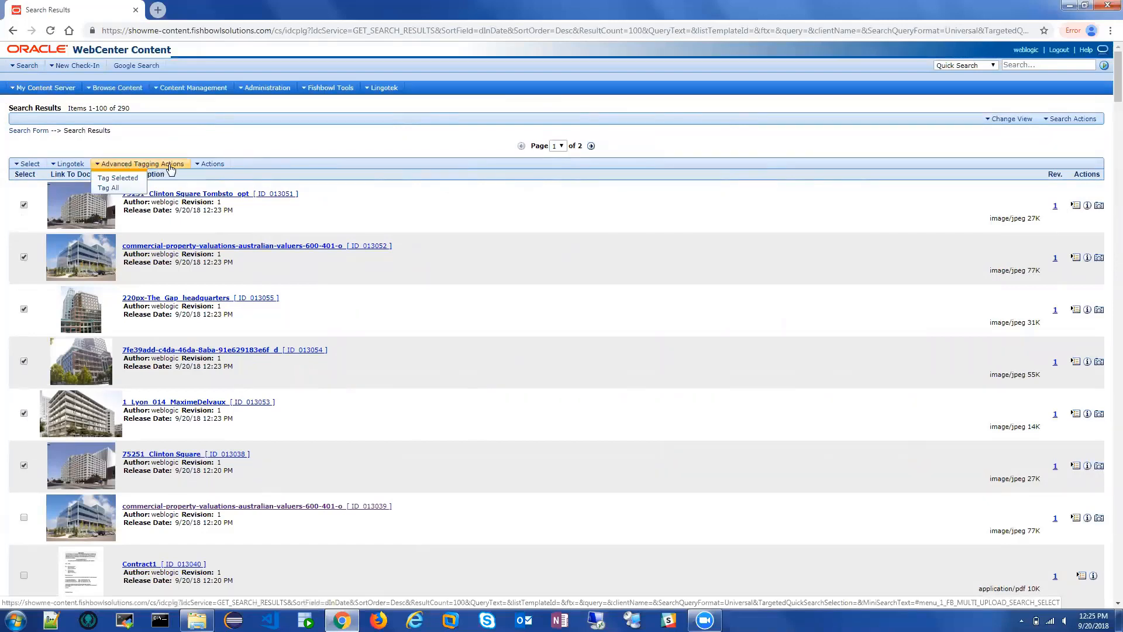
pyautogui.click(133, 178)
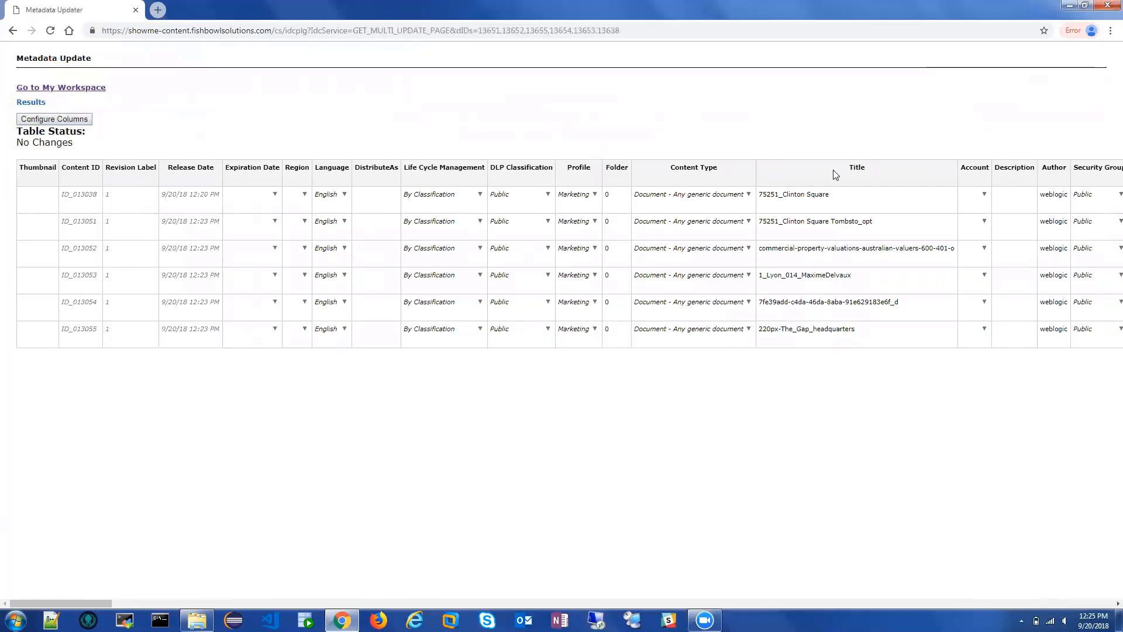
# Hide the Account, Author and MobileStatus columns in the metadata table and save the column configuration.
pyautogui.hscroll(10, 856, 281)
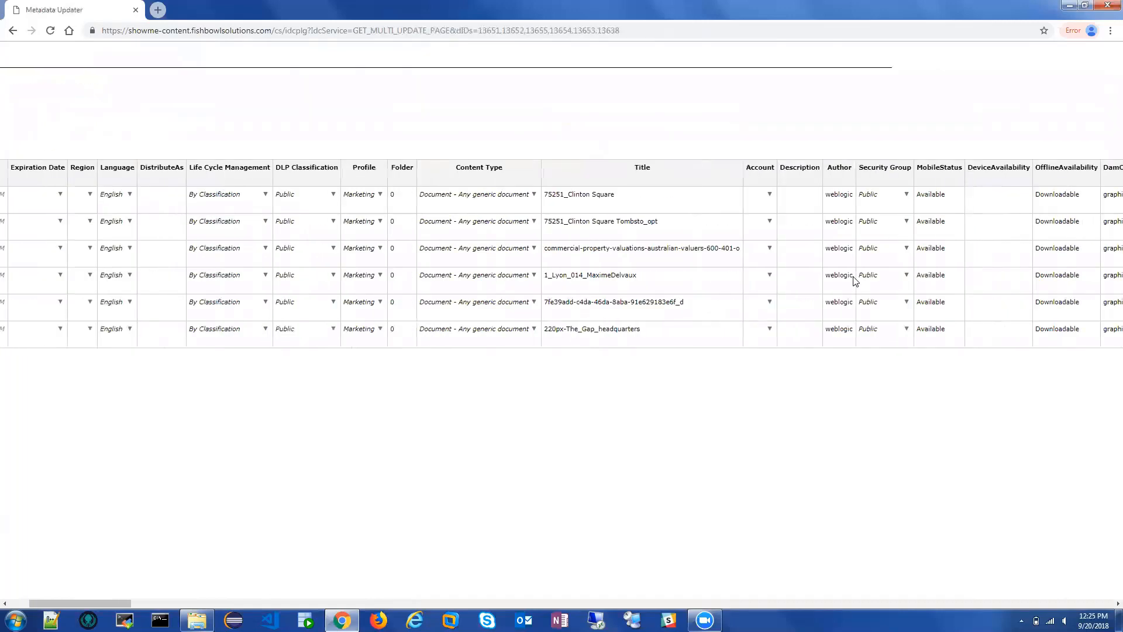
pyautogui.hscroll(5, 856, 281)
pyautogui.hscroll(-15, 855, 281)
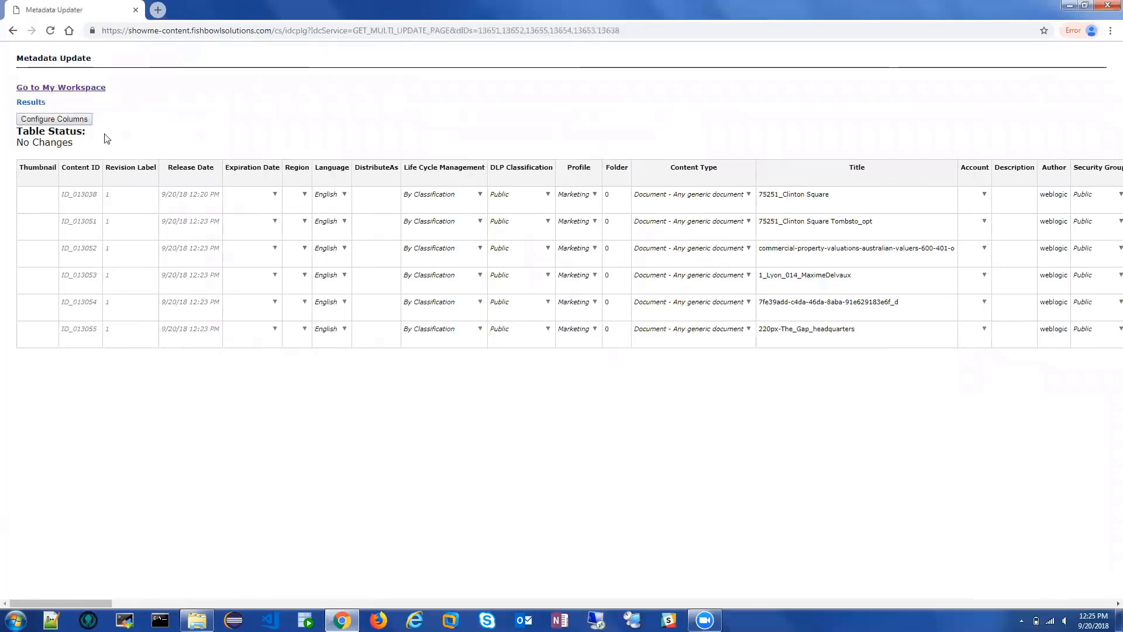
pyautogui.click(78, 120)
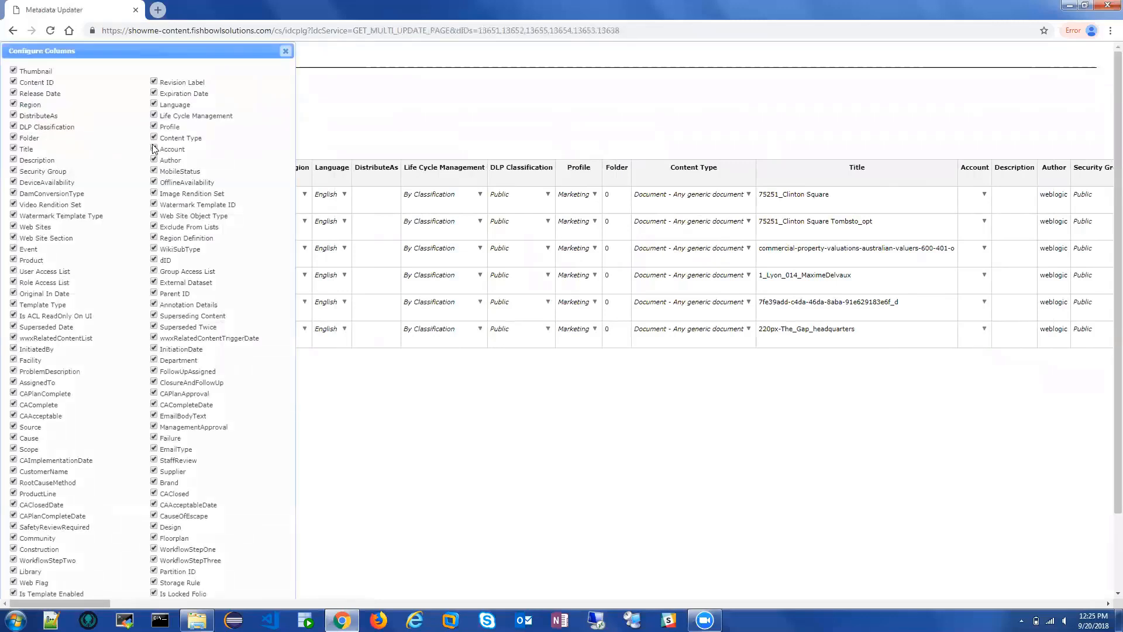
pyautogui.click(154, 149)
pyautogui.click(154, 160)
pyautogui.click(154, 171)
pyautogui.scroll(-2, 210, 155)
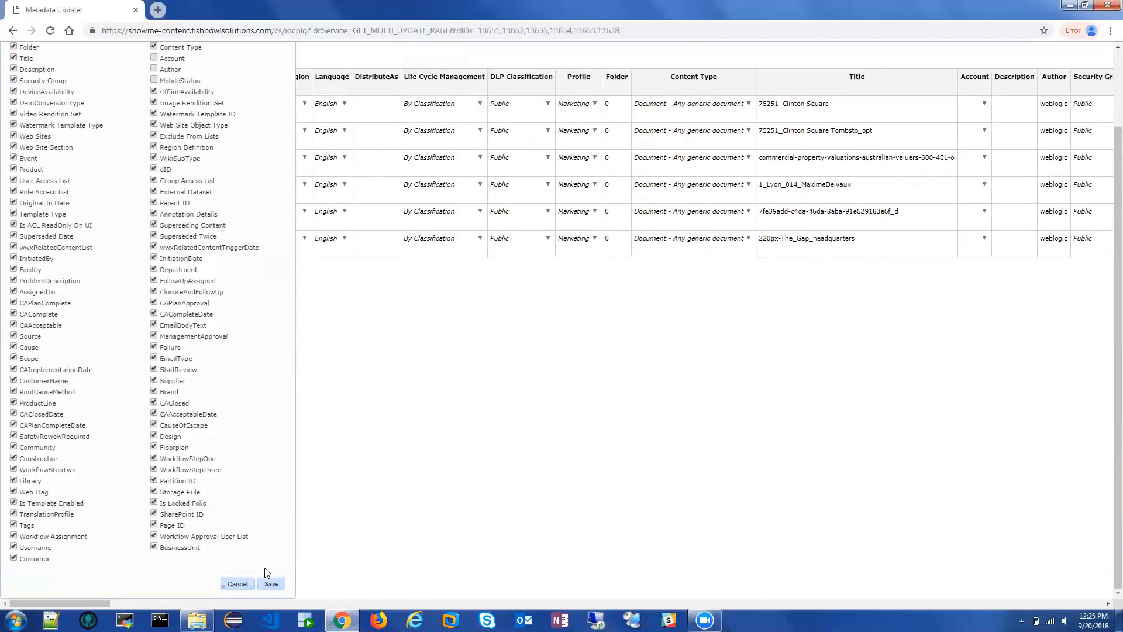
pyautogui.click(270, 584)
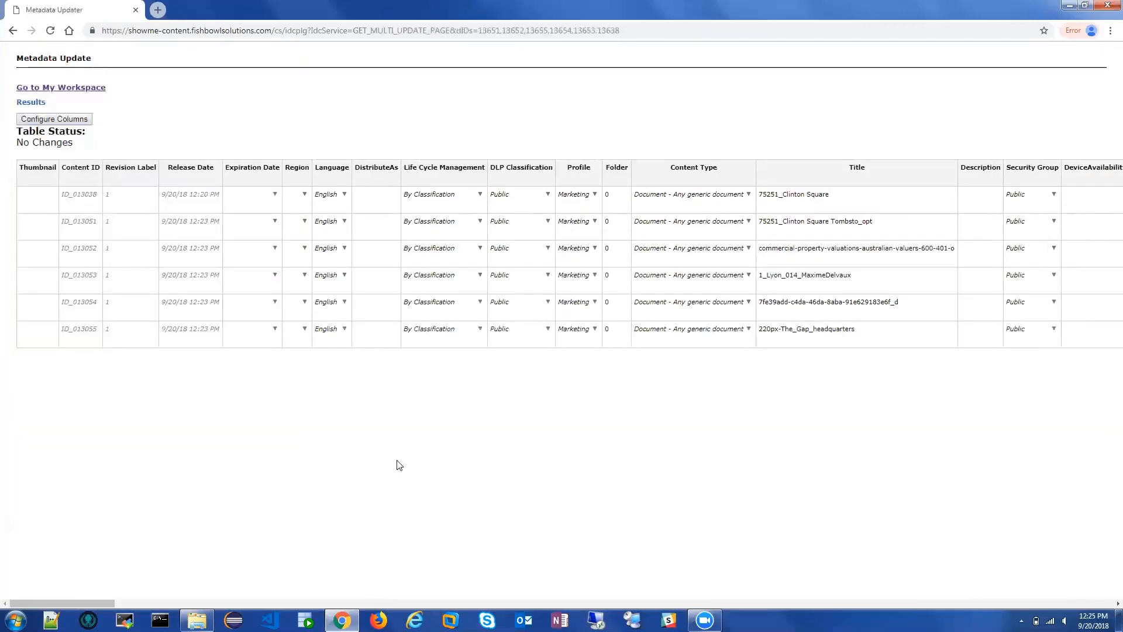
# Set the Customer value to Google for all six rows, submit the updates and return to My Workspace.
pyautogui.hscroll(20, 398, 465)
pyautogui.hscroll(20, 398, 465)
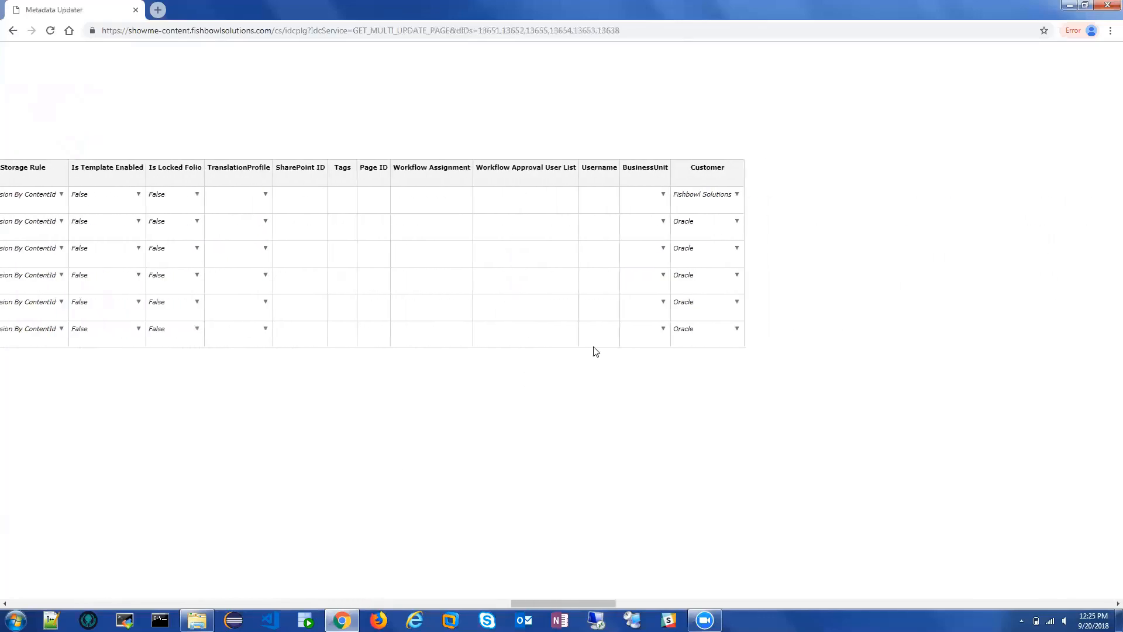
pyautogui.click(735, 194)
pyautogui.click(710, 251)
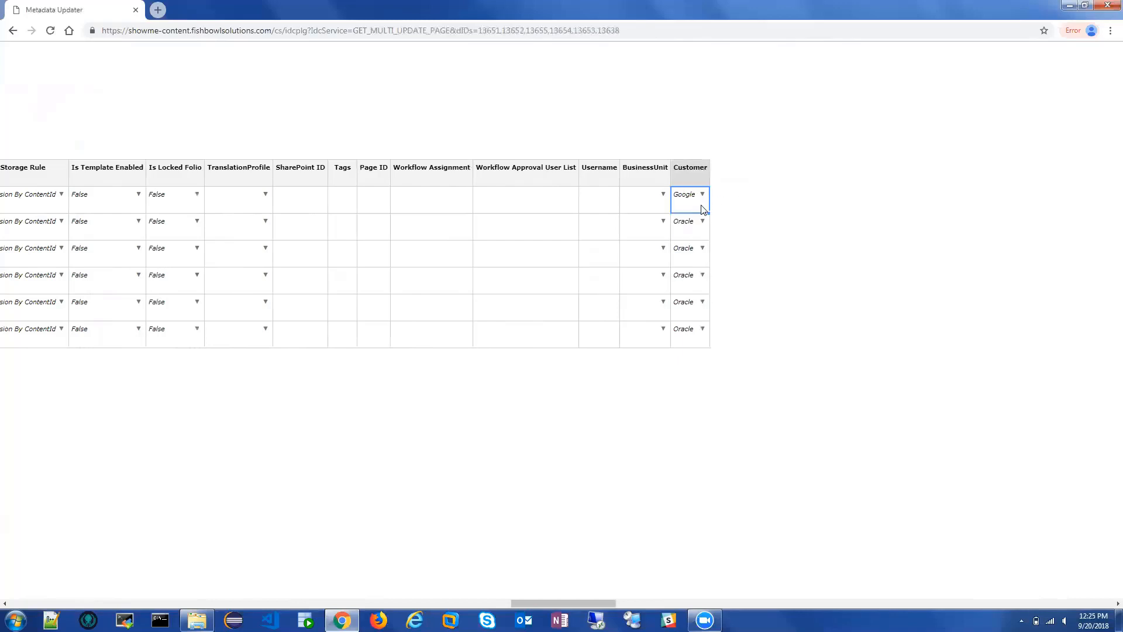
pyautogui.moveTo(709, 213); pyautogui.dragTo(697, 349)
pyautogui.hscroll(-15, 490, 392)
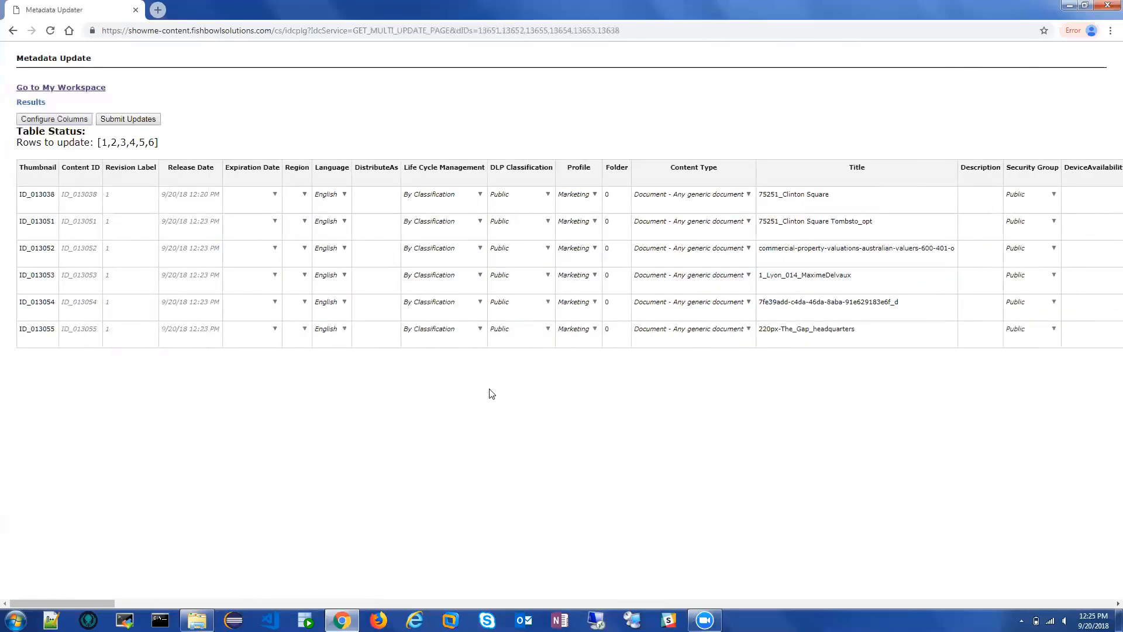
pyautogui.click(125, 119)
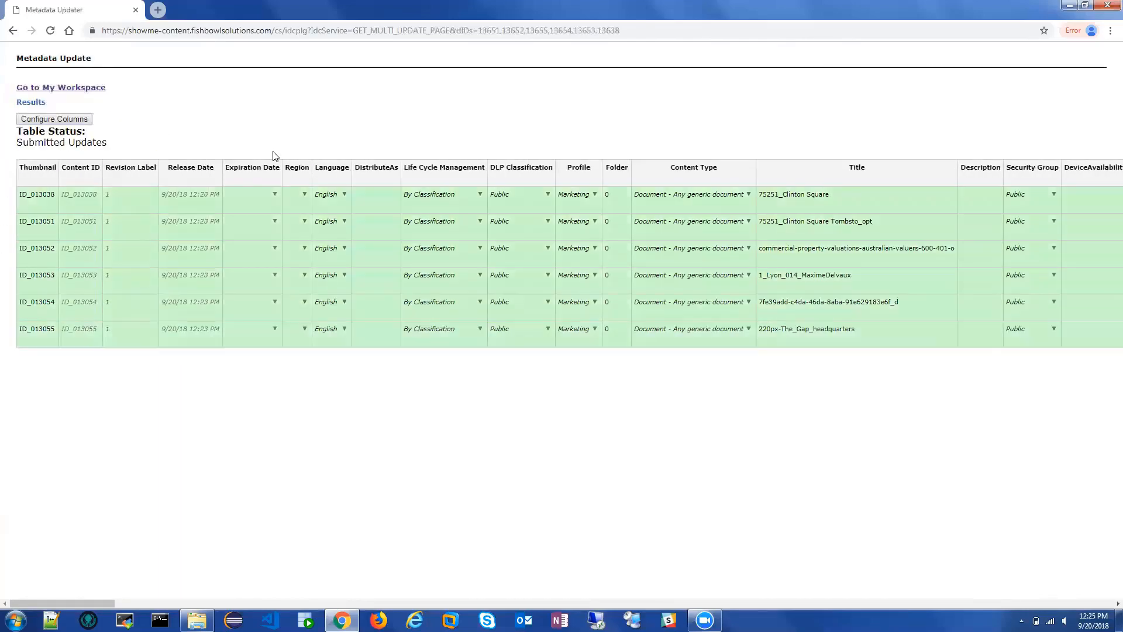
pyautogui.click(85, 90)
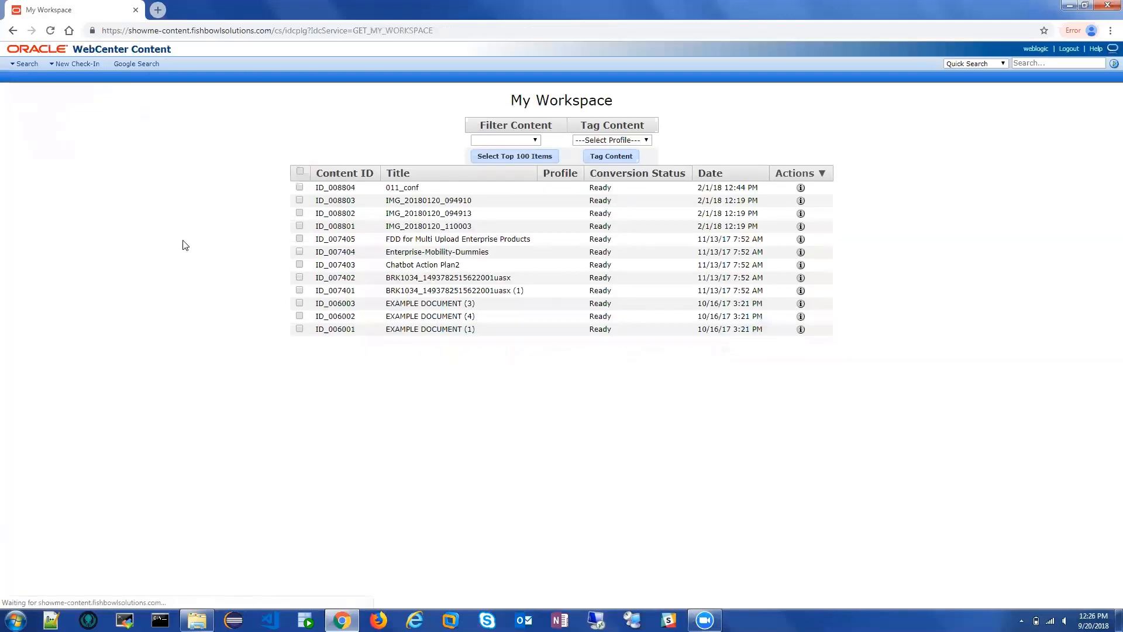